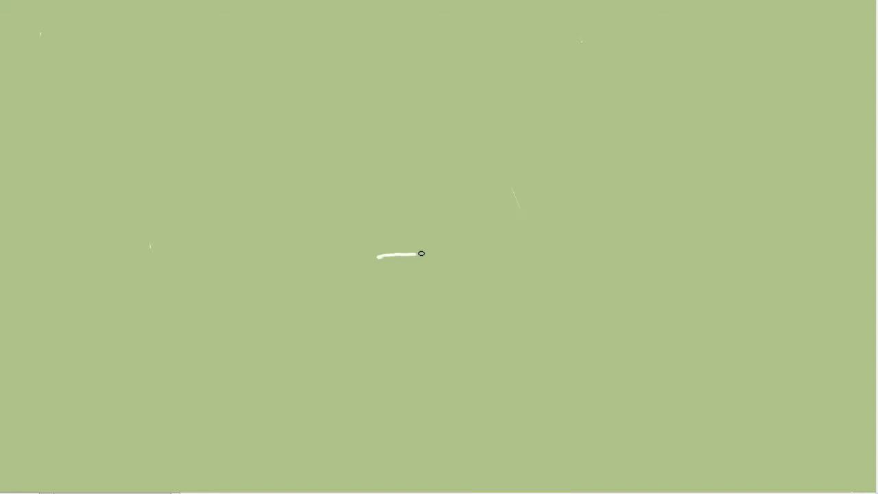
Step: Paint a white oval tabletop in the centre of the canvas
{"action": "mouse_move", "coordinate": [421, 253]}
{"action": "left_mouse_down"}
{"action": "mouse_move", "coordinate": [391, 263]}
{"action": "mouse_move", "coordinate": [545, 257]}
{"action": "mouse_move", "coordinate": [384, 261]}
{"action": "mouse_move", "coordinate": [555, 263]}
{"action": "mouse_move", "coordinate": [384, 258]}
{"action": "mouse_move", "coordinate": [549, 260]}
{"action": "left_mouse_up"}
{"action": "left_click_drag", "start_coordinate": [397, 251], "coordinate": [475, 245]}
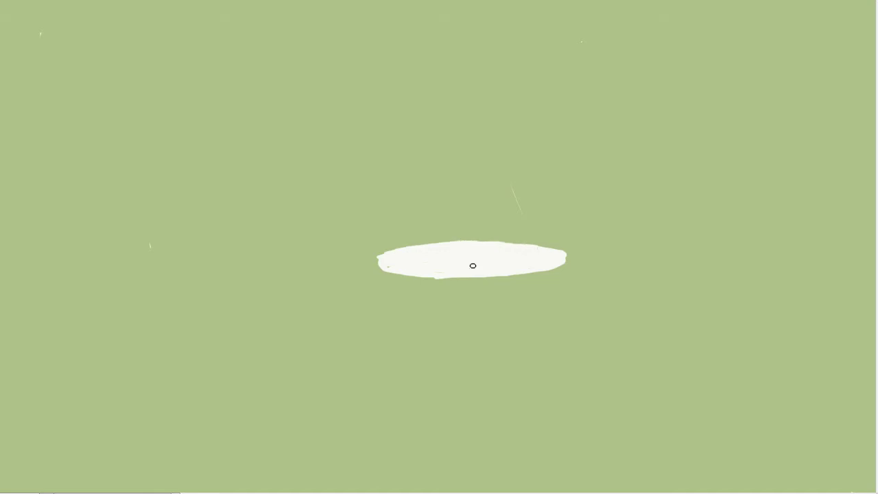
{"action": "left_click_drag", "start_coordinate": [455, 280], "coordinate": [559, 254]}
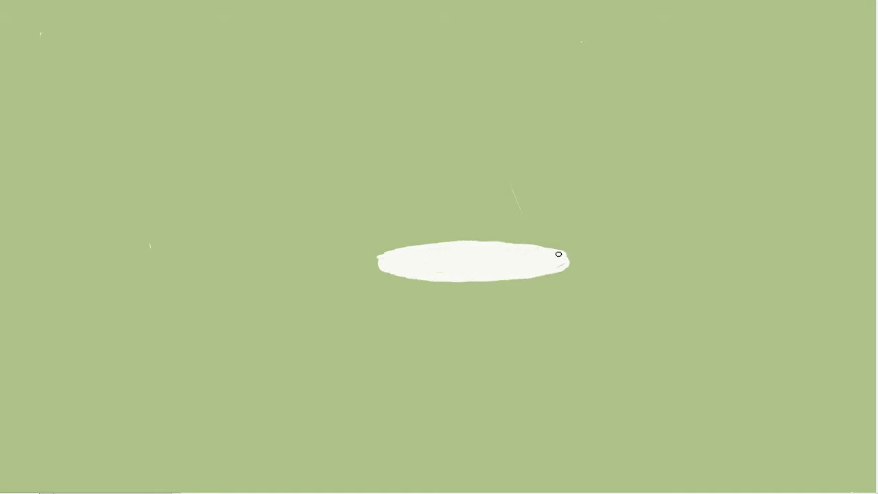
Step: Paint white tablecloth folds hanging below the tabletop, ending in a curved hem
{"action": "mouse_move", "coordinate": [379, 272]}
{"action": "left_mouse_down"}
{"action": "mouse_move", "coordinate": [376, 367]}
{"action": "mouse_move", "coordinate": [383, 362]}
{"action": "left_mouse_up"}
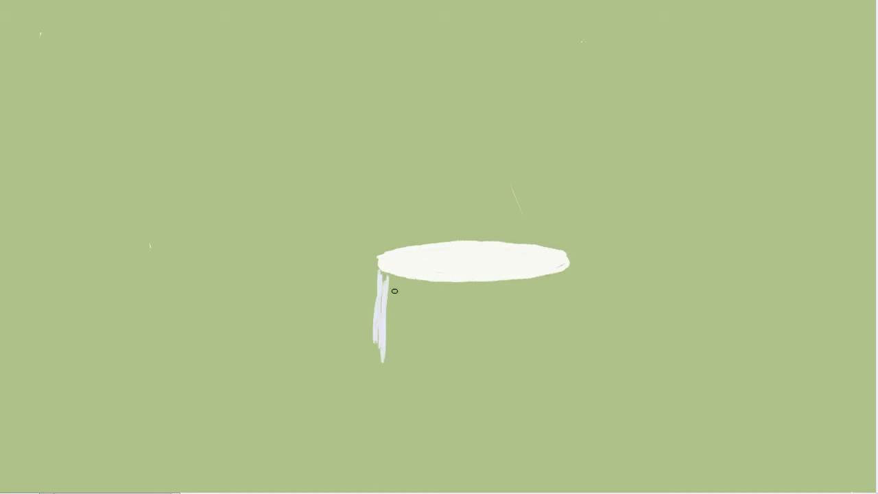
{"action": "left_click_drag", "start_coordinate": [424, 291], "coordinate": [426, 399]}
{"action": "mouse_move", "coordinate": [504, 284]}
{"action": "left_mouse_down"}
{"action": "mouse_move", "coordinate": [507, 363]}
{"action": "mouse_move", "coordinate": [492, 359]}
{"action": "left_mouse_up"}
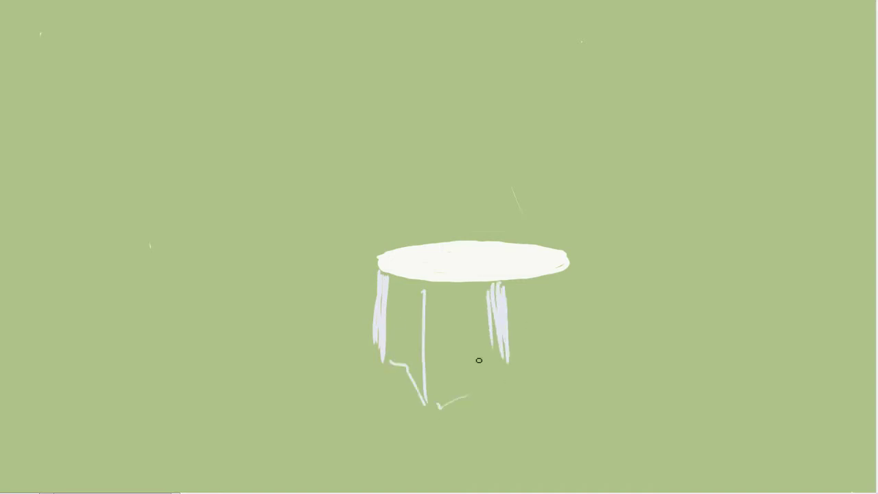
{"action": "left_click_drag", "start_coordinate": [452, 284], "coordinate": [455, 391]}
{"action": "left_click_drag", "start_coordinate": [453, 299], "coordinate": [461, 402]}
{"action": "mouse_move", "coordinate": [430, 364]}
{"action": "left_mouse_down"}
{"action": "mouse_move", "coordinate": [432, 408]}
{"action": "mouse_move", "coordinate": [531, 353]}
{"action": "left_mouse_up"}
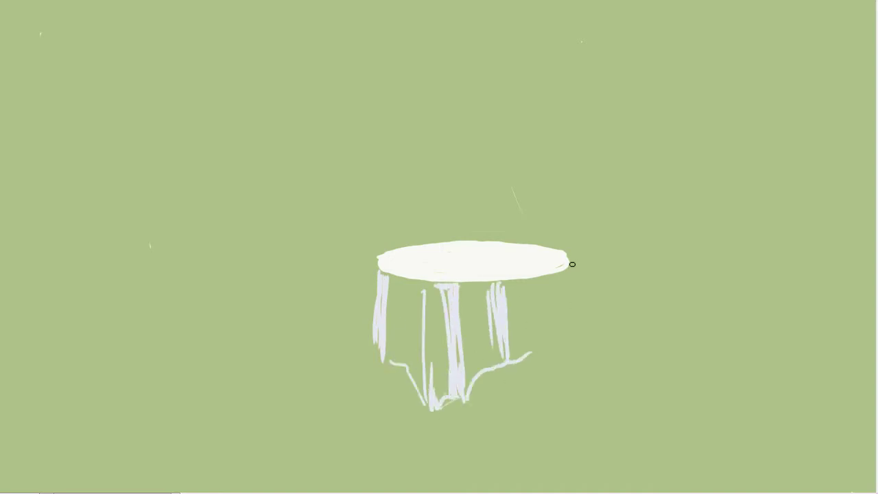
Step: Add right-side folds and fill the tablecloth with thick white folds
{"action": "left_click_drag", "start_coordinate": [565, 252], "coordinate": [532, 353]}
{"action": "left_click_drag", "start_coordinate": [523, 284], "coordinate": [525, 349]}
{"action": "mouse_move", "coordinate": [555, 300]}
{"action": "left_mouse_down"}
{"action": "mouse_move", "coordinate": [576, 325]}
{"action": "mouse_move", "coordinate": [501, 371]}
{"action": "mouse_move", "coordinate": [389, 360]}
{"action": "mouse_move", "coordinate": [385, 346]}
{"action": "left_mouse_up"}
{"action": "left_click_drag", "start_coordinate": [500, 297], "coordinate": [501, 355]}
{"action": "mouse_move", "coordinate": [501, 286]}
{"action": "left_mouse_down"}
{"action": "mouse_move", "coordinate": [457, 363]}
{"action": "mouse_move", "coordinate": [423, 369]}
{"action": "left_mouse_up"}
{"action": "left_click_drag", "start_coordinate": [432, 312], "coordinate": [439, 395]}
{"action": "mouse_move", "coordinate": [383, 274]}
{"action": "left_mouse_down"}
{"action": "mouse_move", "coordinate": [412, 329]}
{"action": "mouse_move", "coordinate": [388, 336]}
{"action": "left_mouse_up"}
{"action": "left_click_drag", "start_coordinate": [407, 282], "coordinate": [449, 311]}
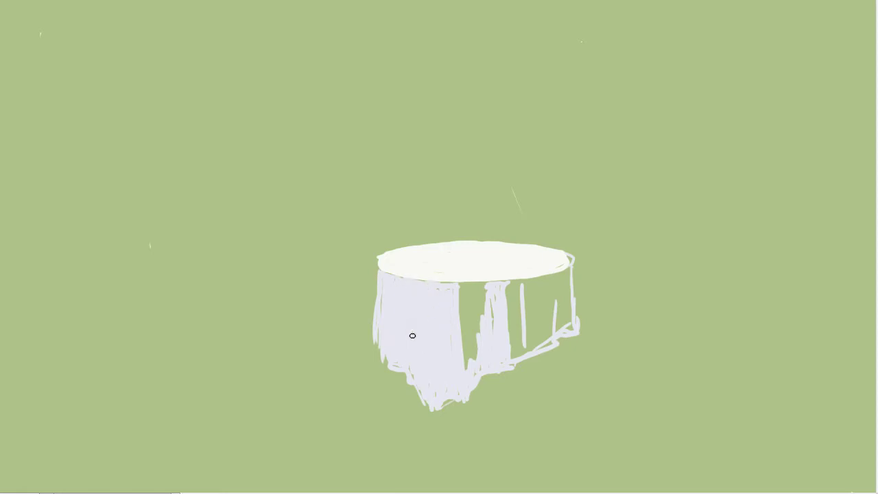
Step: Shade the left, middle and right tablecloth folds in lavender, covering green gaps
{"action": "mouse_move", "coordinate": [547, 281]}
{"action": "left_mouse_down"}
{"action": "mouse_move", "coordinate": [573, 325]}
{"action": "mouse_move", "coordinate": [524, 361]}
{"action": "mouse_move", "coordinate": [564, 336]}
{"action": "left_mouse_up"}
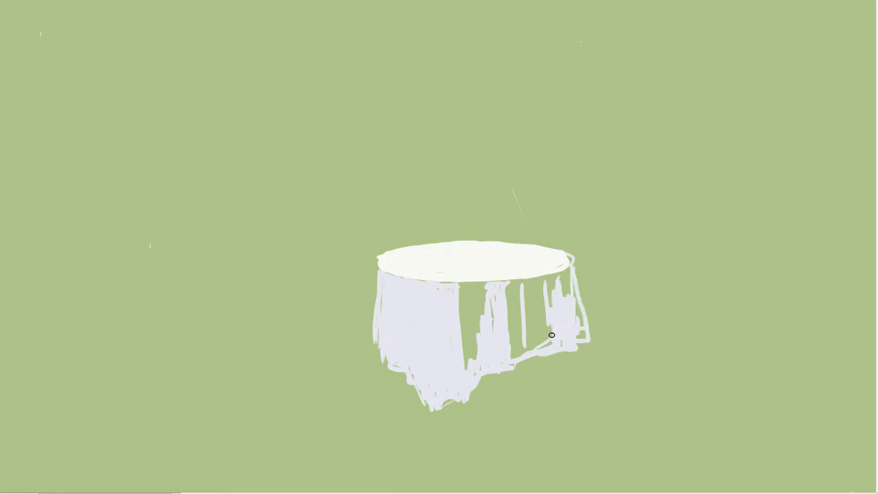
{"action": "mouse_move", "coordinate": [417, 295]}
{"action": "left_mouse_down"}
{"action": "mouse_move", "coordinate": [419, 389]}
{"action": "mouse_move", "coordinate": [411, 320]}
{"action": "left_mouse_up"}
{"action": "left_click_drag", "start_coordinate": [389, 287], "coordinate": [387, 359]}
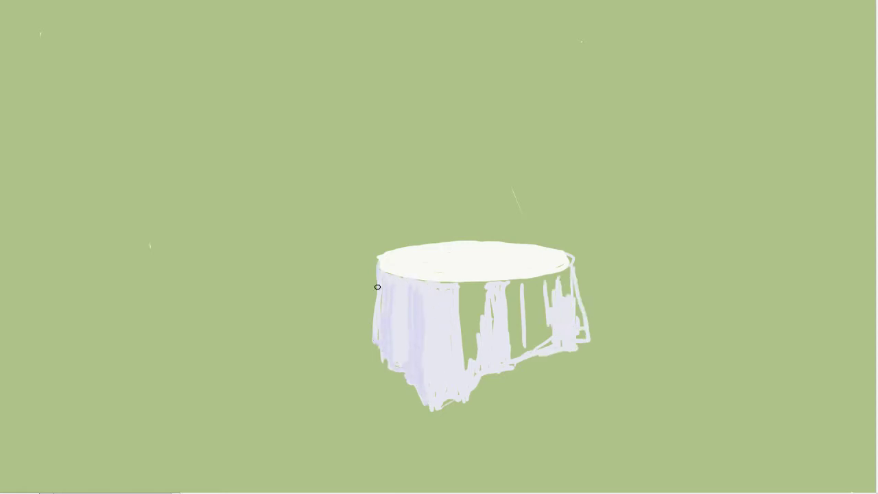
{"action": "left_click_drag", "start_coordinate": [464, 295], "coordinate": [463, 379]}
{"action": "mouse_move", "coordinate": [545, 288]}
{"action": "left_mouse_down"}
{"action": "mouse_move", "coordinate": [546, 339]}
{"action": "mouse_move", "coordinate": [522, 360]}
{"action": "left_mouse_up"}
{"action": "mouse_move", "coordinate": [516, 283]}
{"action": "left_mouse_down"}
{"action": "mouse_move", "coordinate": [516, 364]}
{"action": "mouse_move", "coordinate": [535, 332]}
{"action": "left_mouse_up"}
{"action": "left_click_drag", "start_coordinate": [475, 285], "coordinate": [485, 339]}
{"action": "left_click_drag", "start_coordinate": [473, 302], "coordinate": [475, 370]}
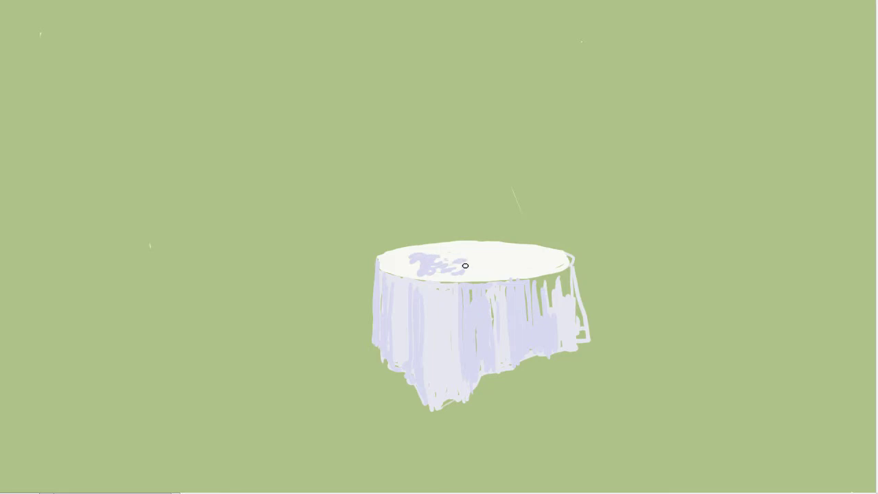
Step: Fill the green gaps on the tablecloth's right side and add pale and lavender folds there
{"action": "left_click_drag", "start_coordinate": [566, 271], "coordinate": [564, 328]}
{"action": "left_click_drag", "start_coordinate": [585, 346], "coordinate": [583, 318]}
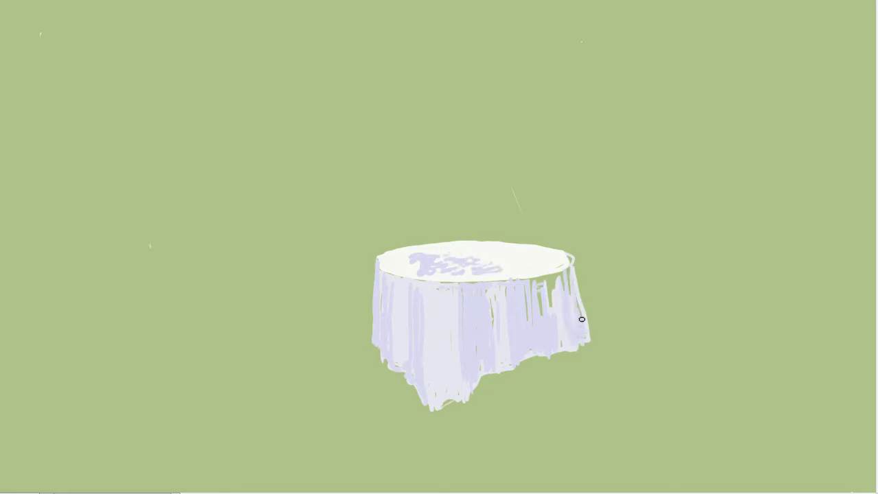
{"action": "left_click_drag", "start_coordinate": [580, 284], "coordinate": [581, 321]}
{"action": "left_click_drag", "start_coordinate": [549, 281], "coordinate": [542, 314]}
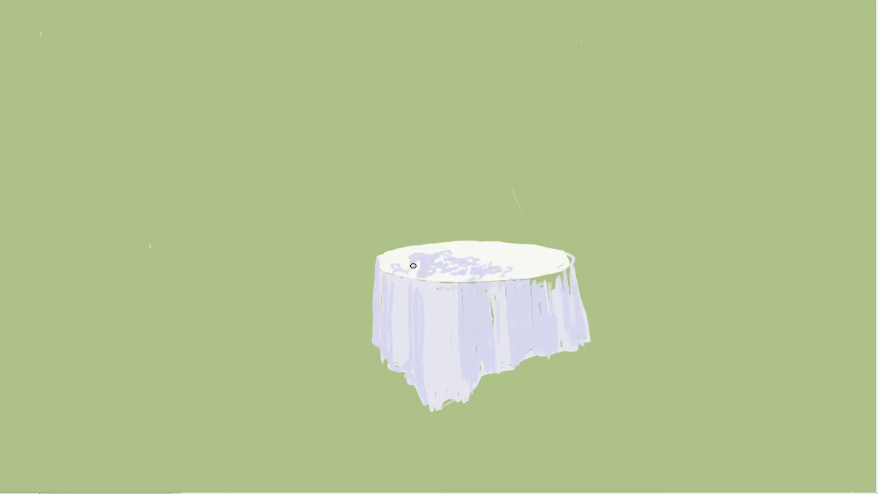
{"action": "left_click_drag", "start_coordinate": [559, 277], "coordinate": [530, 281]}
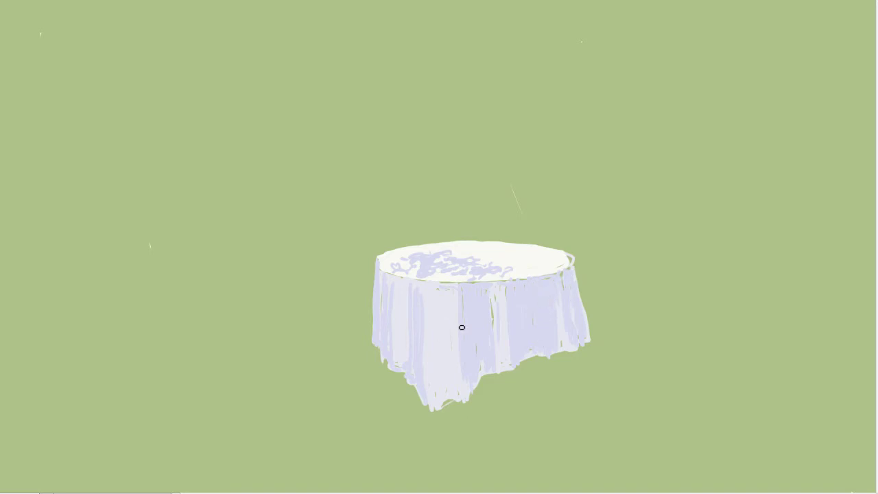
{"action": "left_click_drag", "start_coordinate": [571, 275], "coordinate": [569, 328]}
{"action": "left_click_drag", "start_coordinate": [547, 292], "coordinate": [530, 362]}
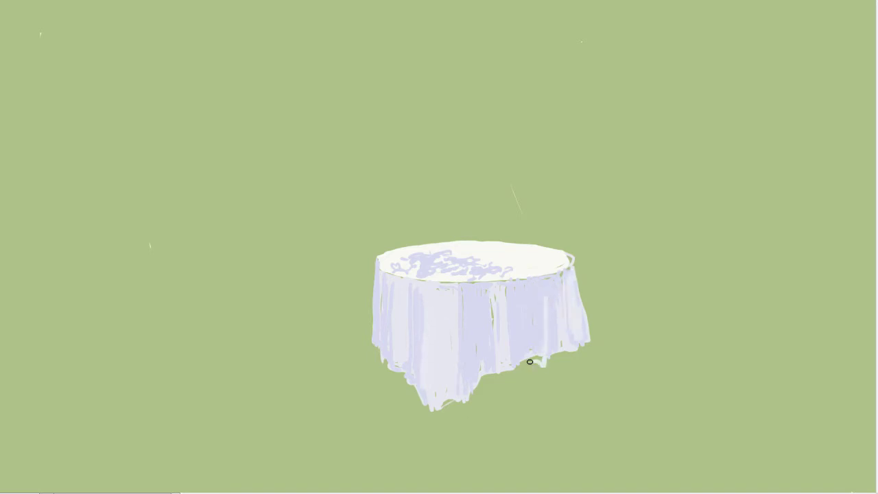
{"action": "left_click_drag", "start_coordinate": [538, 286], "coordinate": [531, 345]}
{"action": "left_click_drag", "start_coordinate": [542, 280], "coordinate": [545, 307]}
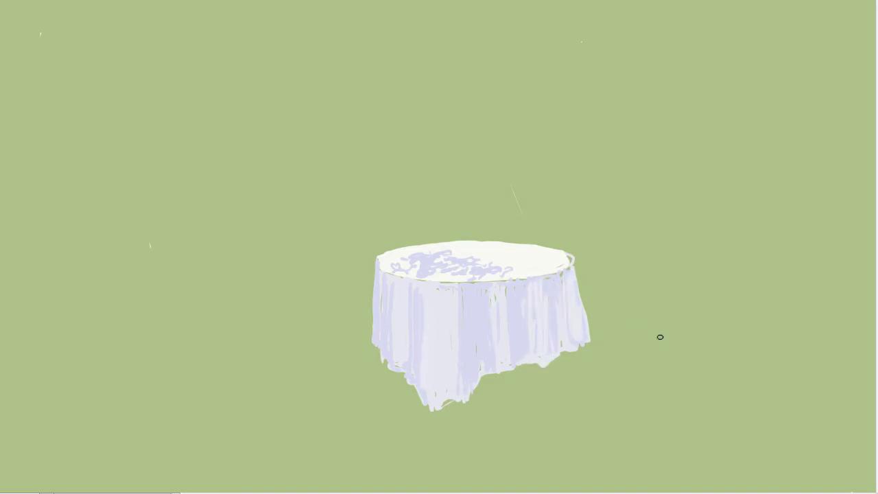
Step: Paint chair seats and a backrest outline on both sides of the table, shading the seat edges grey
{"action": "mouse_move", "coordinate": [629, 293]}
{"action": "left_mouse_down"}
{"action": "mouse_move", "coordinate": [694, 304]}
{"action": "mouse_move", "coordinate": [666, 289]}
{"action": "mouse_move", "coordinate": [636, 309]}
{"action": "left_mouse_up"}
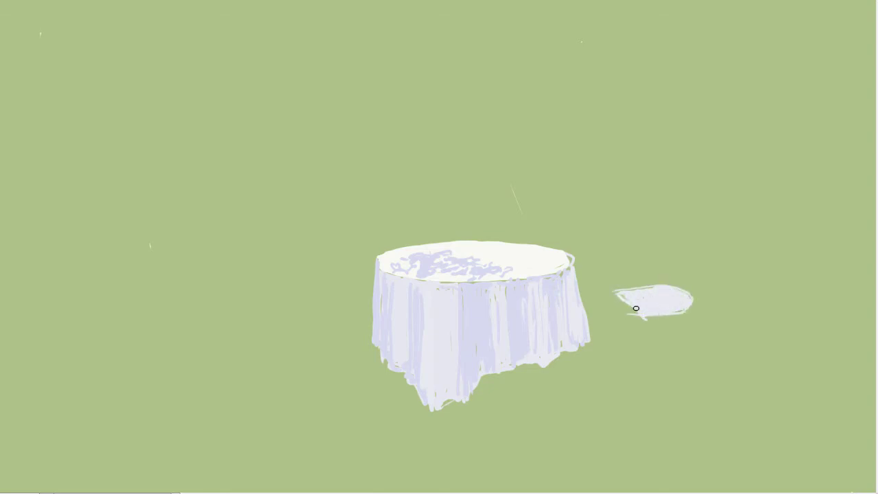
{"action": "mouse_move", "coordinate": [320, 295]}
{"action": "left_mouse_down"}
{"action": "mouse_move", "coordinate": [270, 323]}
{"action": "mouse_move", "coordinate": [316, 299]}
{"action": "left_mouse_up"}
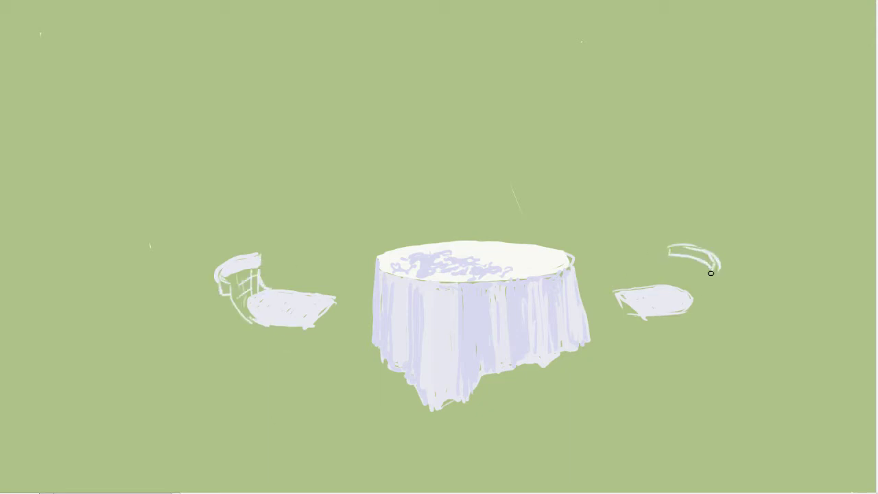
{"action": "mouse_move", "coordinate": [267, 321]}
{"action": "left_mouse_down"}
{"action": "mouse_move", "coordinate": [297, 330]}
{"action": "mouse_move", "coordinate": [337, 303]}
{"action": "left_mouse_up"}
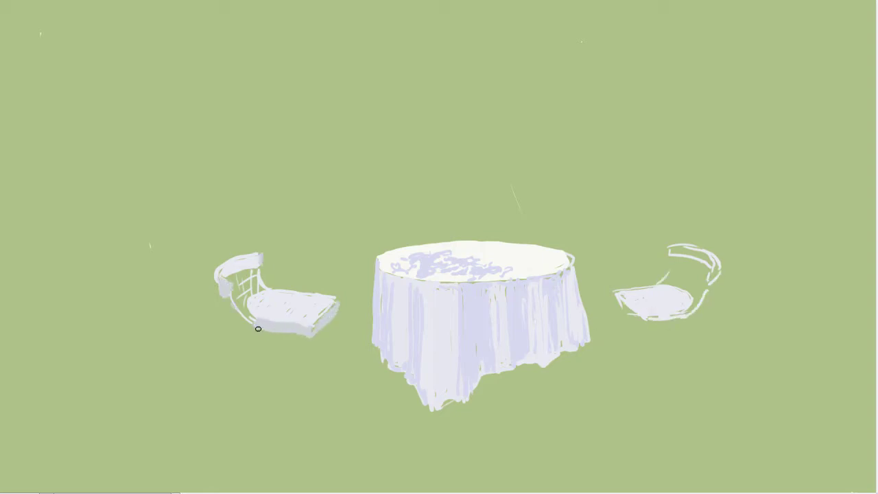
{"action": "left_click_drag", "start_coordinate": [618, 296], "coordinate": [695, 323]}
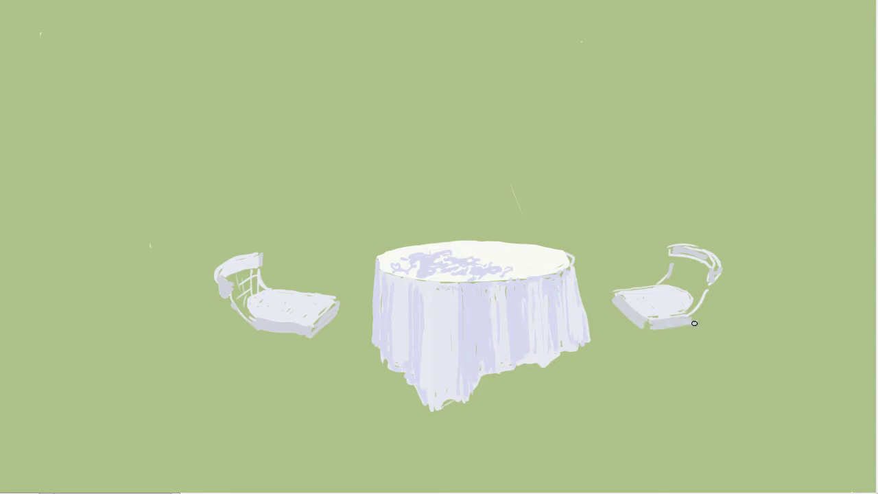
Step: Add legs under both chairs, the right chair's backrest top rail, and a curved table leg
{"action": "left_click_drag", "start_coordinate": [621, 304], "coordinate": [612, 357]}
{"action": "left_click_drag", "start_coordinate": [644, 329], "coordinate": [643, 358]}
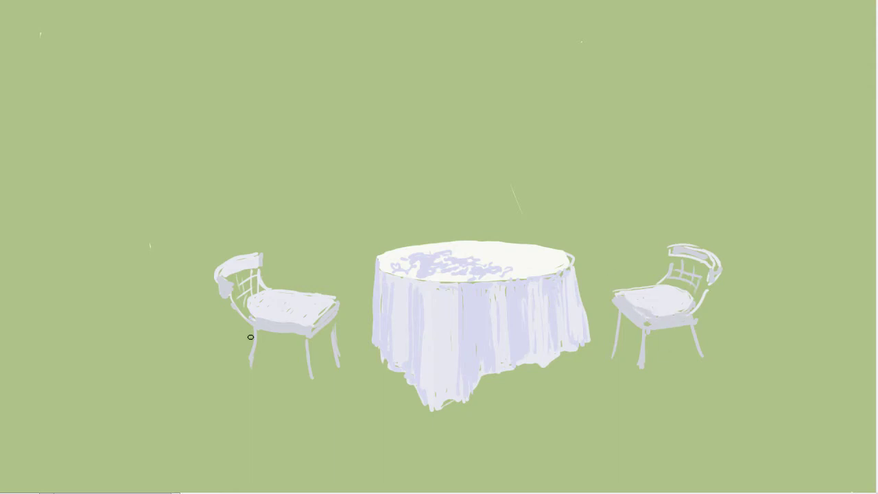
{"action": "left_click_drag", "start_coordinate": [294, 333], "coordinate": [302, 354]}
{"action": "left_click_drag", "start_coordinate": [342, 310], "coordinate": [324, 350]}
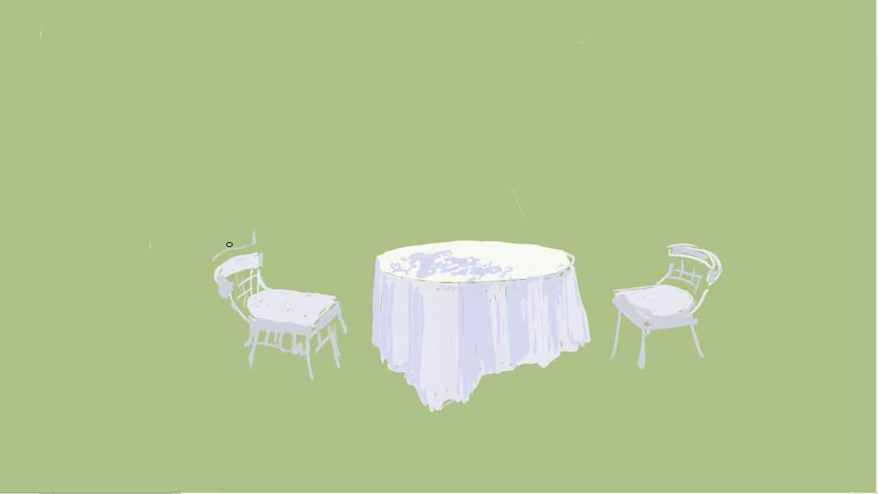
{"action": "left_click_drag", "start_coordinate": [675, 228], "coordinate": [732, 246]}
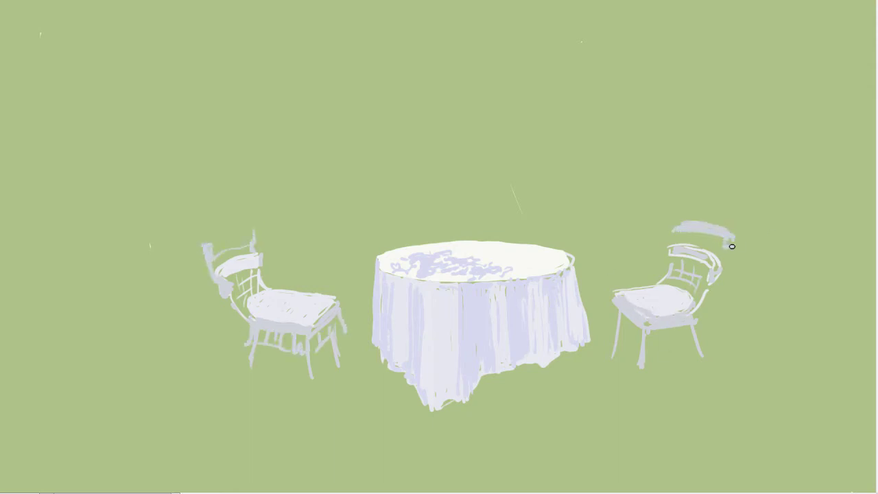
{"action": "left_click_drag", "start_coordinate": [547, 370], "coordinate": [541, 395]}
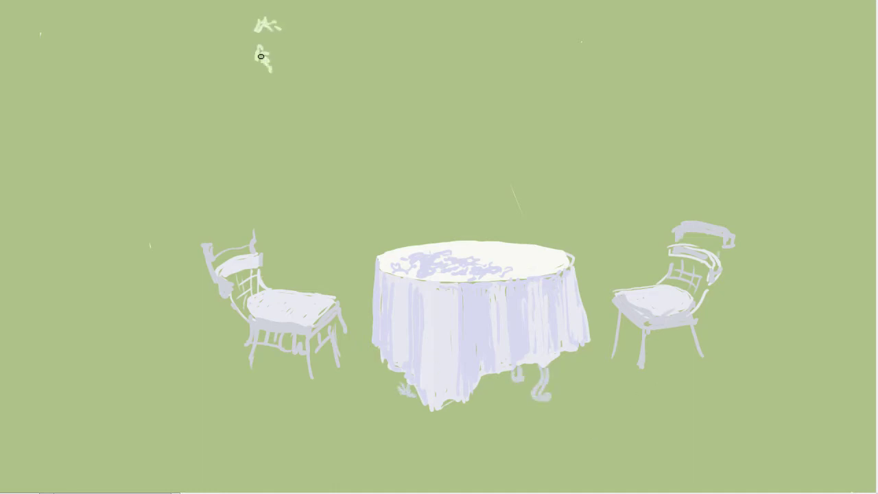
Step: Dab light-green leaves onto the upper-left tree's foliage
{"action": "left_click_drag", "start_coordinate": [217, 66], "coordinate": [202, 71]}
{"action": "left_click_drag", "start_coordinate": [210, 100], "coordinate": [236, 111]}
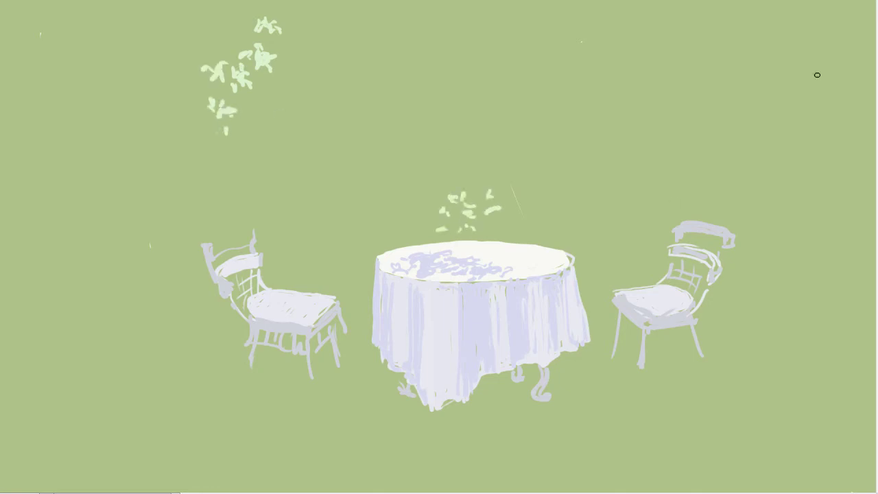
{"action": "left_click_drag", "start_coordinate": [212, 55], "coordinate": [228, 57]}
{"action": "left_click_drag", "start_coordinate": [228, 45], "coordinate": [237, 37]}
{"action": "left_click_drag", "start_coordinate": [232, 27], "coordinate": [242, 26]}
{"action": "left_click_drag", "start_coordinate": [205, 39], "coordinate": [205, 51]}
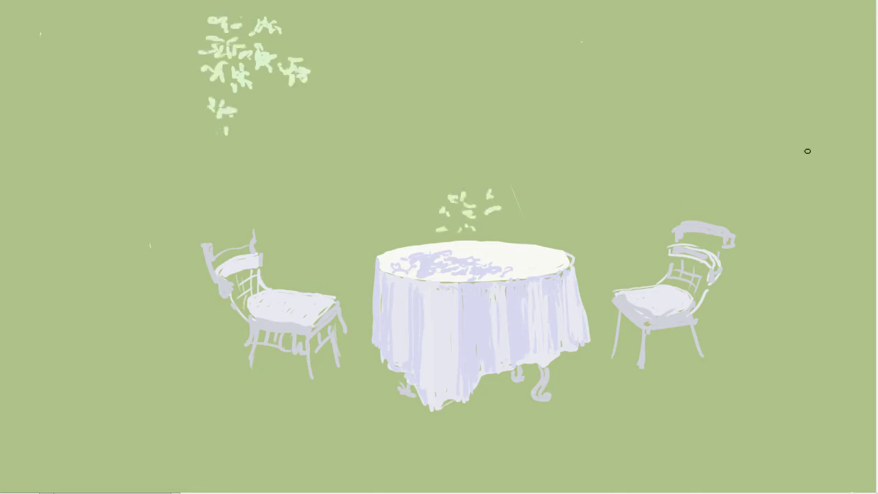
Step: Paint pale green leaves across the top-right tree and a small clump right of the right chair
{"action": "left_click_drag", "start_coordinate": [842, 40], "coordinate": [851, 55]}
{"action": "left_click_drag", "start_coordinate": [848, 67], "coordinate": [855, 76]}
{"action": "left_click_drag", "start_coordinate": [830, 85], "coordinate": [835, 94]}
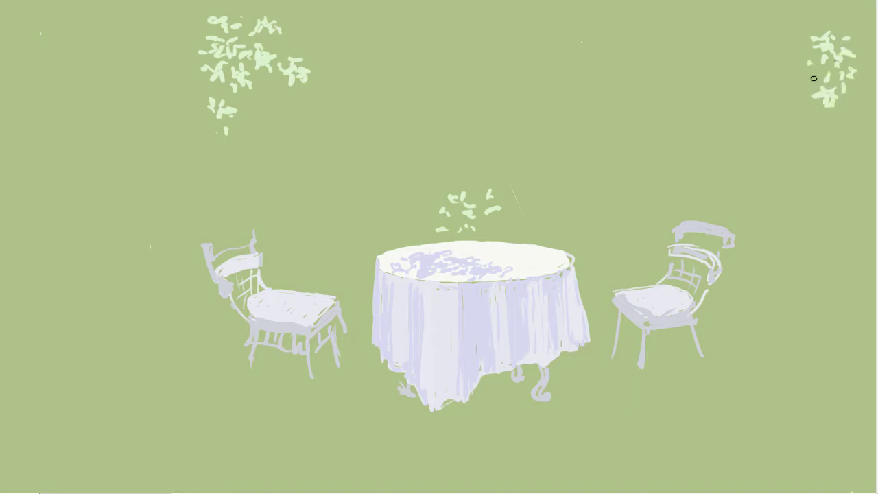
{"action": "left_click_drag", "start_coordinate": [817, 65], "coordinate": [800, 77]}
{"action": "left_click_drag", "start_coordinate": [847, 109], "coordinate": [861, 121]}
{"action": "left_click_drag", "start_coordinate": [817, 124], "coordinate": [829, 138]}
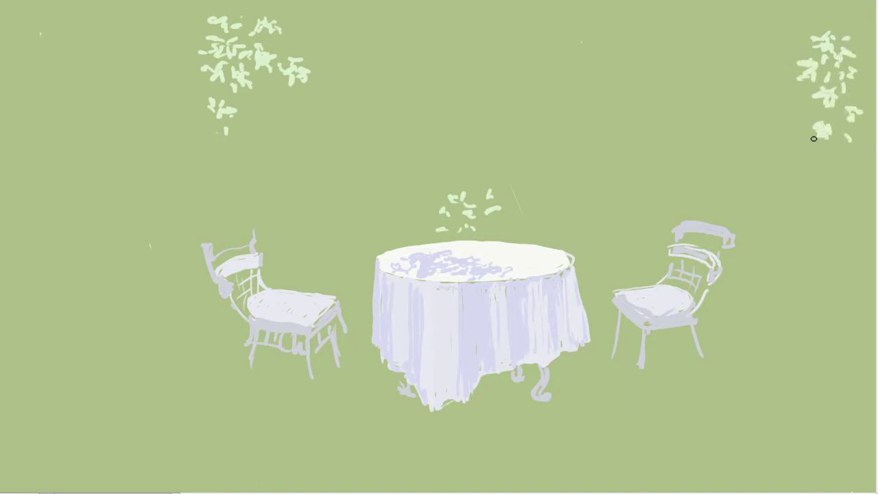
{"action": "left_click_drag", "start_coordinate": [785, 106], "coordinate": [799, 104]}
{"action": "left_click_drag", "start_coordinate": [789, 32], "coordinate": [820, 28]}
{"action": "left_click_drag", "start_coordinate": [817, 244], "coordinate": [839, 261]}
{"action": "left_click_drag", "start_coordinate": [823, 257], "coordinate": [807, 269]}
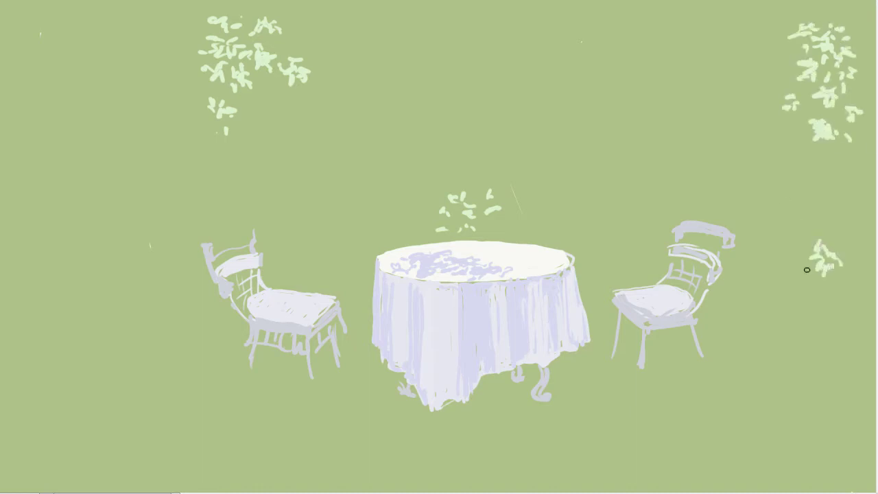
Step: Paint tall pale grass stems and blades at the lower left
{"action": "left_click_drag", "start_coordinate": [159, 347], "coordinate": [160, 412]}
{"action": "mouse_move", "coordinate": [162, 425]}
{"action": "left_mouse_down"}
{"action": "mouse_move", "coordinate": [162, 453]}
{"action": "mouse_move", "coordinate": [183, 427]}
{"action": "left_mouse_up"}
{"action": "left_click_drag", "start_coordinate": [223, 389], "coordinate": [233, 461]}
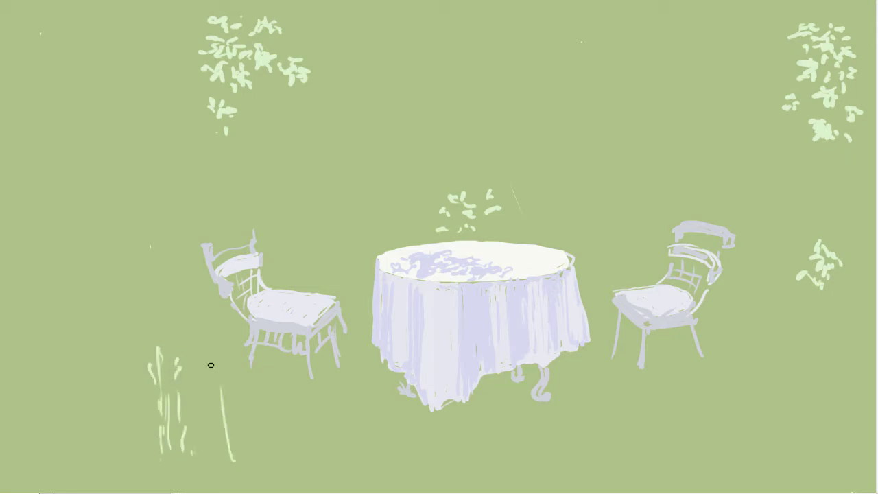
{"action": "left_click_drag", "start_coordinate": [213, 418], "coordinate": [223, 470]}
{"action": "left_click_drag", "start_coordinate": [206, 472], "coordinate": [214, 375]}
Step: Add pale leaves hanging below the upper-left tree
{"action": "left_click_drag", "start_coordinate": [182, 106], "coordinate": [158, 117]}
{"action": "left_click_drag", "start_coordinate": [171, 126], "coordinate": [170, 144]}
{"action": "left_click_drag", "start_coordinate": [195, 171], "coordinate": [212, 174]}
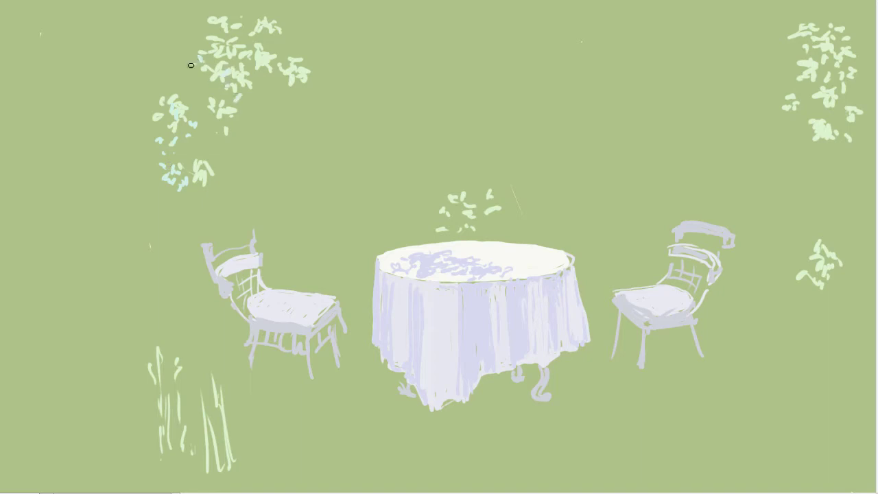
Step: Paint a pale fern frond with a long stem at the far left
{"action": "left_click_drag", "start_coordinate": [811, 113], "coordinate": [787, 130]}
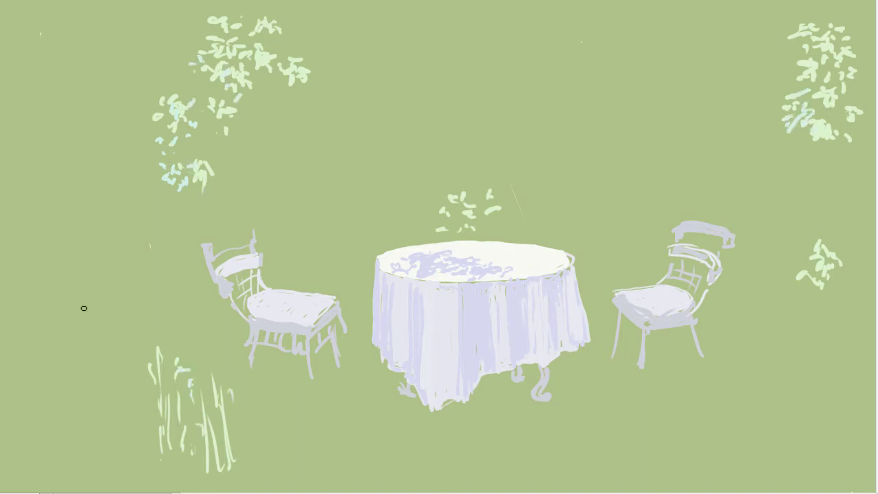
{"action": "left_click_drag", "start_coordinate": [90, 315], "coordinate": [48, 249]}
{"action": "left_click_drag", "start_coordinate": [33, 266], "coordinate": [77, 292]}
{"action": "left_click_drag", "start_coordinate": [60, 297], "coordinate": [80, 302]}
{"action": "left_click_drag", "start_coordinate": [12, 252], "coordinate": [61, 259]}
{"action": "left_click_drag", "start_coordinate": [87, 328], "coordinate": [77, 351]}
{"action": "left_click_drag", "start_coordinate": [96, 320], "coordinate": [99, 402]}
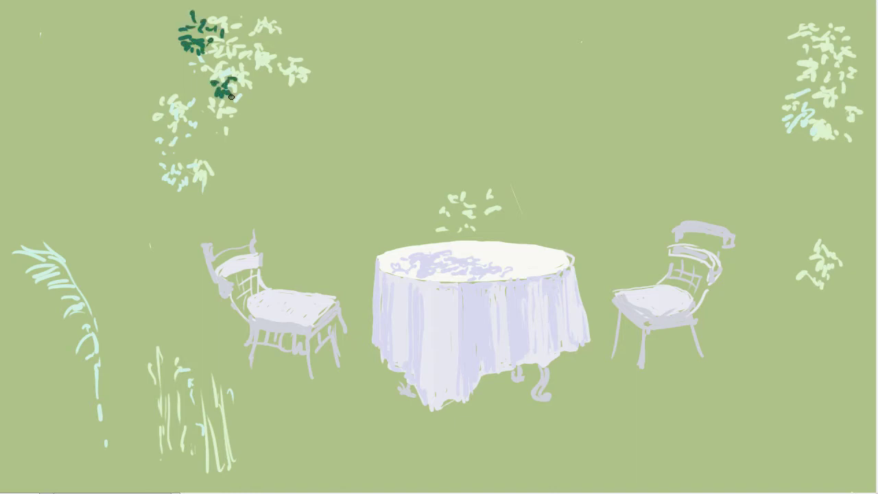
Step: Dab dark green leaves into the upper-left tree
{"action": "left_click_drag", "start_coordinate": [168, 81], "coordinate": [190, 85]}
{"action": "left_click_drag", "start_coordinate": [182, 100], "coordinate": [203, 91]}
{"action": "left_click_drag", "start_coordinate": [177, 63], "coordinate": [181, 71]}
{"action": "mouse_move", "coordinate": [145, 87]}
{"action": "left_mouse_down"}
{"action": "mouse_move", "coordinate": [176, 93]}
{"action": "mouse_move", "coordinate": [172, 127]}
{"action": "left_mouse_up"}
{"action": "left_click_drag", "start_coordinate": [203, 149], "coordinate": [242, 153]}
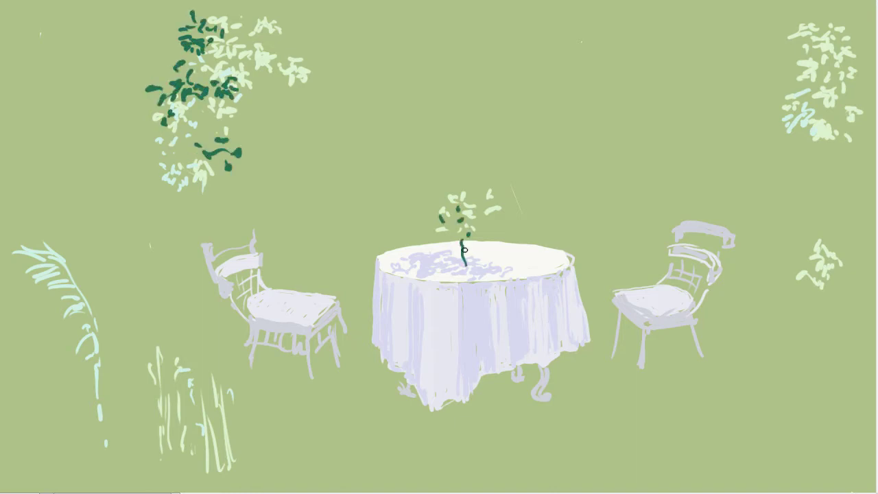
Step: Dab dark green leaves into the top-right tree
{"action": "mouse_move", "coordinate": [776, 96]}
{"action": "left_mouse_down"}
{"action": "mouse_move", "coordinate": [797, 78]}
{"action": "mouse_move", "coordinate": [791, 110]}
{"action": "left_mouse_up"}
{"action": "mouse_move", "coordinate": [800, 137]}
{"action": "left_mouse_down"}
{"action": "mouse_move", "coordinate": [796, 168]}
{"action": "mouse_move", "coordinate": [833, 162]}
{"action": "left_mouse_up"}
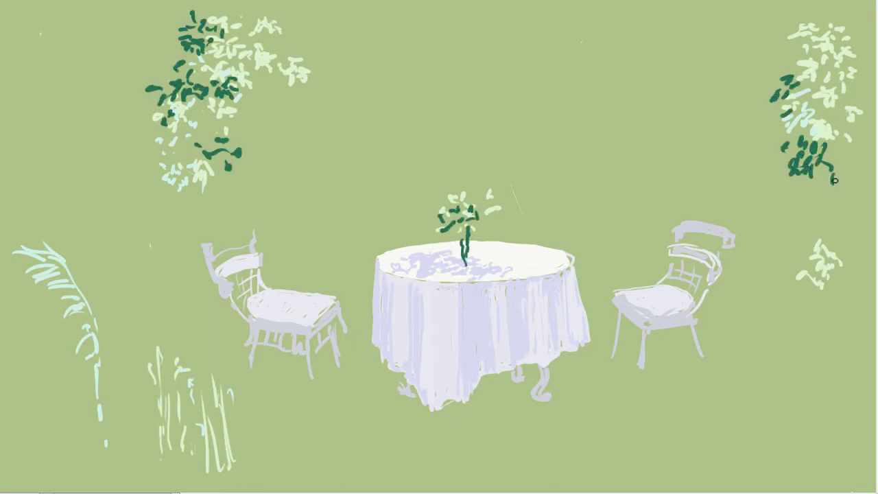
{"action": "left_click_drag", "start_coordinate": [818, 203], "coordinate": [831, 173]}
{"action": "mouse_move", "coordinate": [837, 158]}
{"action": "left_mouse_down"}
{"action": "mouse_move", "coordinate": [856, 146]}
{"action": "mouse_move", "coordinate": [860, 165]}
{"action": "left_mouse_up"}
Step: Paint a dark leafy branch reaching left from the right tree and blend it into the tree
{"action": "left_click_drag", "start_coordinate": [782, 180], "coordinate": [780, 213]}
{"action": "mouse_move", "coordinate": [626, 116]}
{"action": "left_mouse_down"}
{"action": "mouse_move", "coordinate": [662, 140]}
{"action": "mouse_move", "coordinate": [741, 96]}
{"action": "mouse_move", "coordinate": [744, 110]}
{"action": "left_mouse_up"}
{"action": "left_click_drag", "start_coordinate": [755, 91], "coordinate": [774, 77]}
{"action": "left_click_drag", "start_coordinate": [800, 46], "coordinate": [844, 120]}
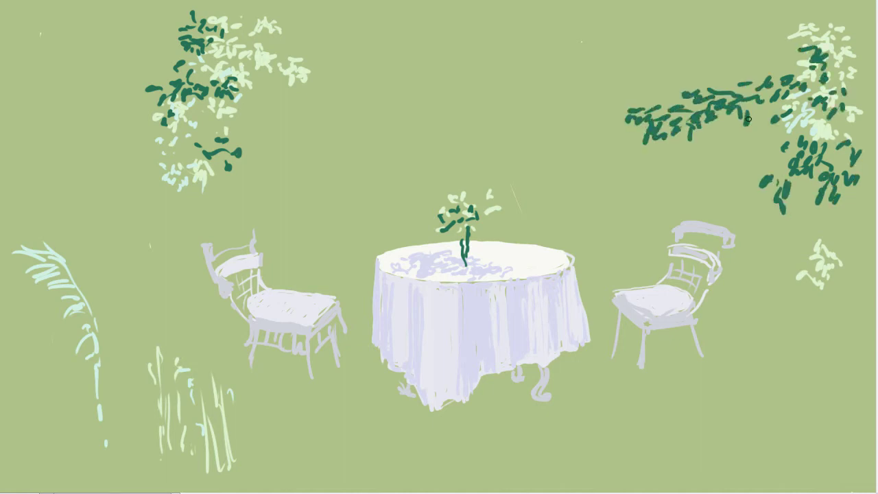
{"action": "left_click_drag", "start_coordinate": [750, 114], "coordinate": [776, 94]}
{"action": "left_click_drag", "start_coordinate": [740, 159], "coordinate": [766, 134]}
Step: Spread more dark green leaves across the upper-left tree's crown
{"action": "left_click_drag", "start_coordinate": [831, 164], "coordinate": [851, 202]}
{"action": "left_click_drag", "start_coordinate": [141, 157], "coordinate": [180, 145]}
{"action": "left_click_drag", "start_coordinate": [245, 85], "coordinate": [249, 103]}
{"action": "left_click_drag", "start_coordinate": [248, 71], "coordinate": [267, 56]}
{"action": "left_click_drag", "start_coordinate": [267, 96], "coordinate": [295, 81]}
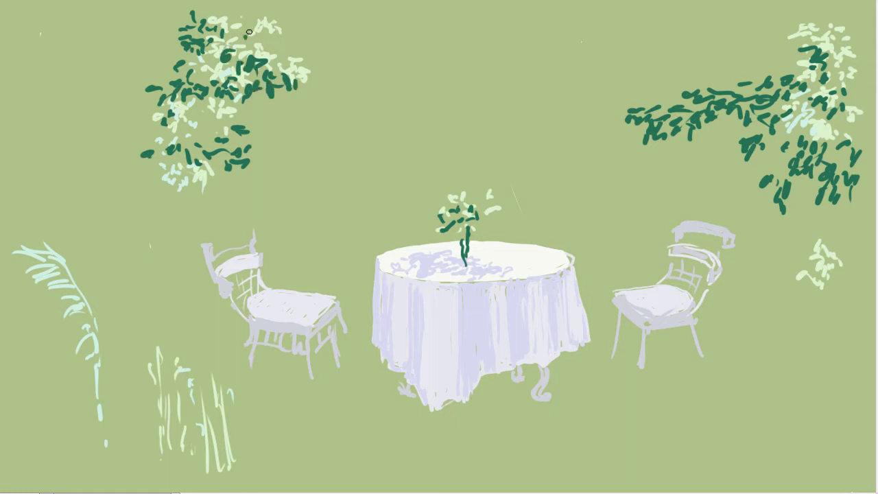
{"action": "left_click_drag", "start_coordinate": [237, 35], "coordinate": [266, 43]}
Step: Extend dark leaves out to the left side of the left tree
{"action": "left_click_drag", "start_coordinate": [95, 371], "coordinate": [86, 380]}
{"action": "mouse_move", "coordinate": [204, 183]}
{"action": "left_mouse_down"}
{"action": "mouse_move", "coordinate": [207, 205]}
{"action": "mouse_move", "coordinate": [179, 212]}
{"action": "left_mouse_up"}
{"action": "mouse_move", "coordinate": [105, 97]}
{"action": "left_mouse_down"}
{"action": "mouse_move", "coordinate": [86, 110]}
{"action": "mouse_move", "coordinate": [124, 118]}
{"action": "left_mouse_up"}
{"action": "mouse_move", "coordinate": [187, 137]}
{"action": "left_mouse_down"}
{"action": "mouse_move", "coordinate": [180, 155]}
{"action": "mouse_move", "coordinate": [230, 181]}
{"action": "left_mouse_up"}
Step: Paint a dark branch reaching right from the left tree
{"action": "left_click_drag", "start_coordinate": [222, 180], "coordinate": [240, 199]}
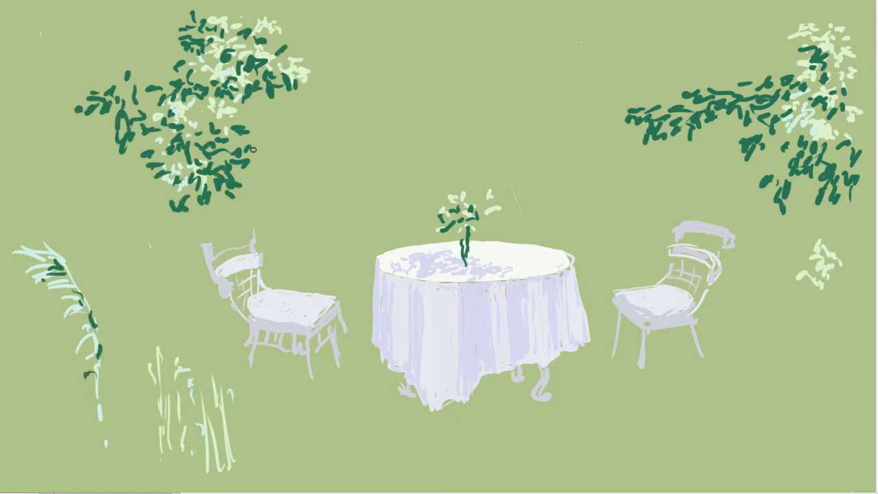
{"action": "left_click_drag", "start_coordinate": [240, 137], "coordinate": [256, 158]}
{"action": "left_click_drag", "start_coordinate": [107, 34], "coordinate": [130, 72]}
{"action": "left_click_drag", "start_coordinate": [312, 107], "coordinate": [390, 133]}
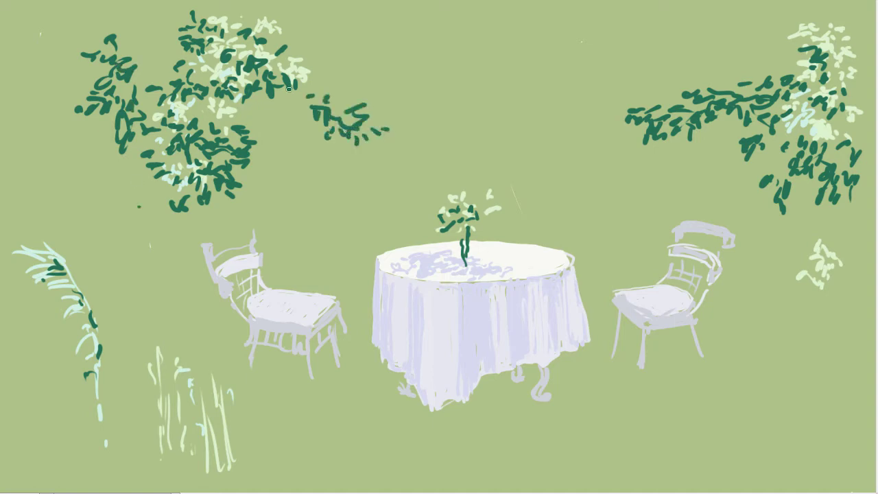
Step: Add dark foliage above and to the right of the left tree
{"action": "left_click_drag", "start_coordinate": [274, 93], "coordinate": [296, 81]}
{"action": "left_click_drag", "start_coordinate": [346, 41], "coordinate": [378, 54]}
{"action": "left_click_drag", "start_coordinate": [292, 63], "coordinate": [315, 53]}
{"action": "left_click_drag", "start_coordinate": [373, 58], "coordinate": [403, 61]}
{"action": "left_click_drag", "start_coordinate": [314, 30], "coordinate": [380, 34]}
Step: Fill the top of the right tree with dark leaves
{"action": "mouse_move", "coordinate": [685, 31]}
{"action": "left_mouse_down"}
{"action": "mouse_move", "coordinate": [706, 55]}
{"action": "mouse_move", "coordinate": [733, 55]}
{"action": "left_mouse_up"}
{"action": "mouse_move", "coordinate": [663, 34]}
{"action": "left_mouse_down"}
{"action": "mouse_move", "coordinate": [707, 16]}
{"action": "mouse_move", "coordinate": [719, 41]}
{"action": "left_mouse_up"}
{"action": "left_click_drag", "start_coordinate": [724, 59], "coordinate": [762, 81]}
{"action": "mouse_move", "coordinate": [819, 11]}
{"action": "left_mouse_down"}
{"action": "mouse_move", "coordinate": [869, 36]}
{"action": "mouse_move", "coordinate": [846, 54]}
{"action": "left_mouse_up"}
Step: Paint a dark leafy branch growing near the top centre
{"action": "left_click_drag", "start_coordinate": [794, 48], "coordinate": [781, 63]}
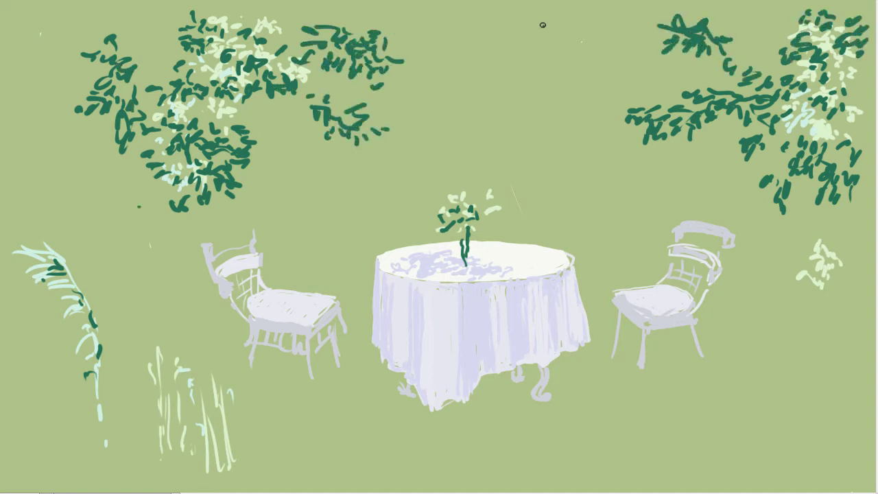
{"action": "mouse_move", "coordinate": [543, 26]}
{"action": "left_mouse_down"}
{"action": "mouse_move", "coordinate": [507, 55]}
{"action": "mouse_move", "coordinate": [520, 72]}
{"action": "mouse_move", "coordinate": [498, 49]}
{"action": "left_mouse_up"}
{"action": "left_click_drag", "start_coordinate": [579, 19], "coordinate": [554, 52]}
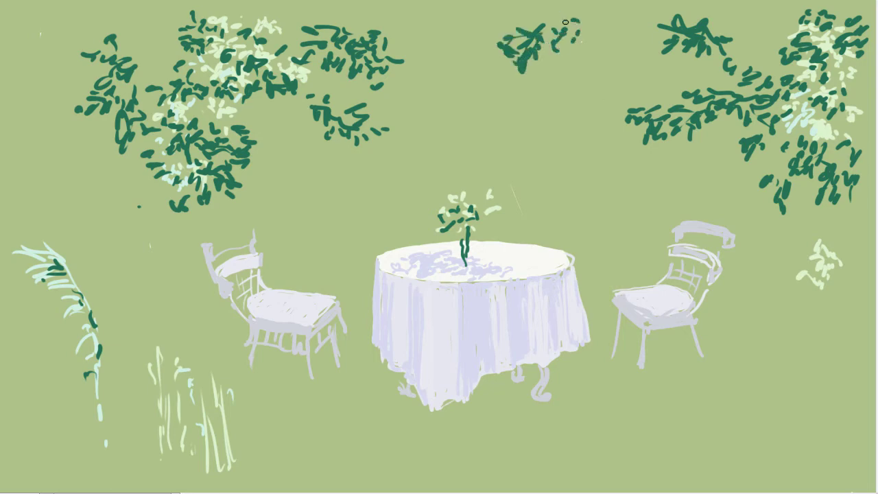
{"action": "left_click_drag", "start_coordinate": [549, 7], "coordinate": [517, 26]}
{"action": "left_click_drag", "start_coordinate": [554, 3], "coordinate": [527, 12]}
{"action": "left_click_drag", "start_coordinate": [593, 23], "coordinate": [605, 17]}
Step: Paint dark green stalks and grass blades among the lower-left grasses
{"action": "left_click_drag", "start_coordinate": [154, 317], "coordinate": [158, 354]}
{"action": "mouse_move", "coordinate": [169, 333]}
{"action": "left_mouse_down"}
{"action": "mouse_move", "coordinate": [165, 446]}
{"action": "mouse_move", "coordinate": [189, 363]}
{"action": "mouse_move", "coordinate": [176, 376]}
{"action": "left_mouse_up"}
{"action": "left_click_drag", "start_coordinate": [158, 370], "coordinate": [140, 372]}
{"action": "mouse_move", "coordinate": [156, 338]}
{"action": "left_mouse_down"}
{"action": "mouse_move", "coordinate": [160, 398]}
{"action": "mouse_move", "coordinate": [186, 428]}
{"action": "left_mouse_up"}
{"action": "left_click_drag", "start_coordinate": [202, 373], "coordinate": [205, 449]}
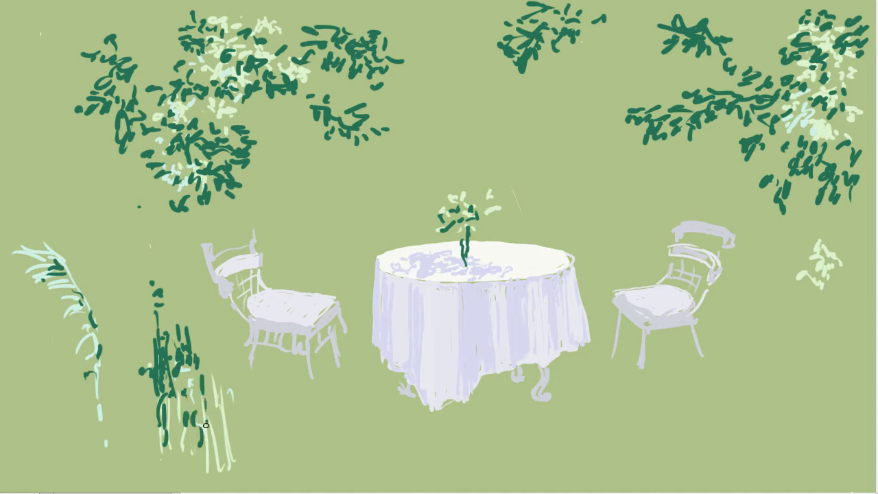
{"action": "left_click_drag", "start_coordinate": [204, 357], "coordinate": [213, 461]}
{"action": "left_click_drag", "start_coordinate": [172, 401], "coordinate": [179, 470]}
{"action": "left_click_drag", "start_coordinate": [134, 314], "coordinate": [135, 351]}
Step: Add dark strokes to the fern, grasses and left tree
{"action": "left_click_drag", "start_coordinate": [65, 275], "coordinate": [42, 284]}
{"action": "left_click_drag", "start_coordinate": [107, 369], "coordinate": [114, 397]}
{"action": "left_click_drag", "start_coordinate": [176, 103], "coordinate": [207, 117]}
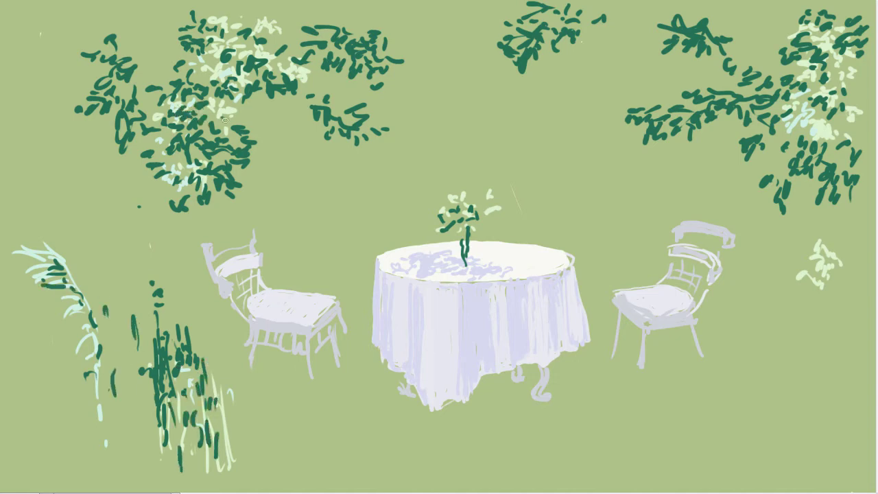
{"action": "left_click_drag", "start_coordinate": [162, 153], "coordinate": [186, 171]}
{"action": "left_click_drag", "start_coordinate": [185, 179], "coordinate": [203, 200]}
{"action": "left_click_drag", "start_coordinate": [149, 203], "coordinate": [170, 231]}
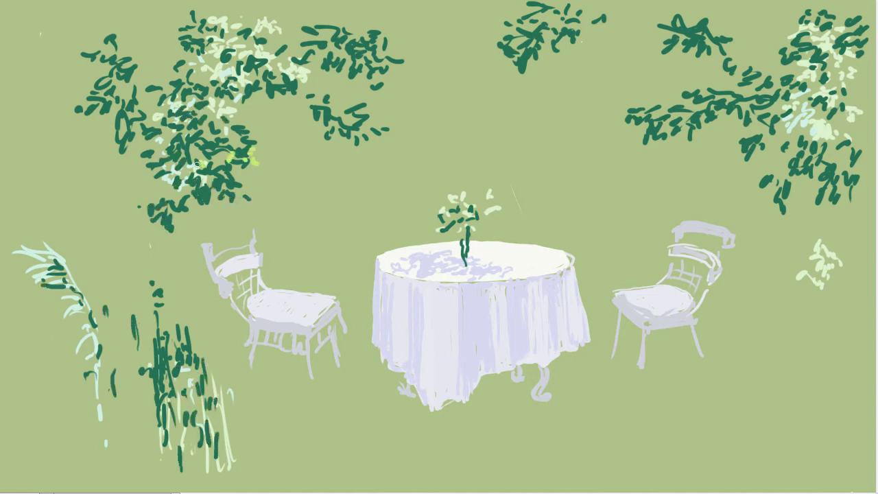
Step: Add yellow-green highlights to the left tree and lower-left grasses
{"action": "left_click_drag", "start_coordinate": [242, 80], "coordinate": [234, 99]}
{"action": "left_click_drag", "start_coordinate": [206, 118], "coordinate": [237, 111]}
{"action": "left_click_drag", "start_coordinate": [295, 65], "coordinate": [302, 87]}
{"action": "mouse_move", "coordinate": [283, 107]}
{"action": "left_mouse_down"}
{"action": "mouse_move", "coordinate": [306, 103]}
{"action": "mouse_move", "coordinate": [359, 130]}
{"action": "left_mouse_up"}
{"action": "left_click_drag", "start_coordinate": [159, 342], "coordinate": [184, 364]}
Step: Thicken the upper-left tree with dark rounded leaves
{"action": "left_click_drag", "start_coordinate": [116, 85], "coordinate": [124, 130]}
{"action": "mouse_move", "coordinate": [131, 53]}
{"action": "left_mouse_down"}
{"action": "mouse_move", "coordinate": [164, 89]}
{"action": "mouse_move", "coordinate": [189, 60]}
{"action": "left_mouse_up"}
{"action": "left_click_drag", "start_coordinate": [180, 117], "coordinate": [215, 150]}
{"action": "left_click_drag", "start_coordinate": [152, 106], "coordinate": [187, 156]}
{"action": "mouse_move", "coordinate": [71, 109]}
{"action": "left_mouse_down"}
{"action": "mouse_move", "coordinate": [100, 120]}
{"action": "mouse_move", "coordinate": [55, 83]}
{"action": "left_mouse_up"}
Step: Fill the left tree's edges, the right tree and the top branch with dark leaves
{"action": "left_click_drag", "start_coordinate": [84, 165], "coordinate": [109, 204]}
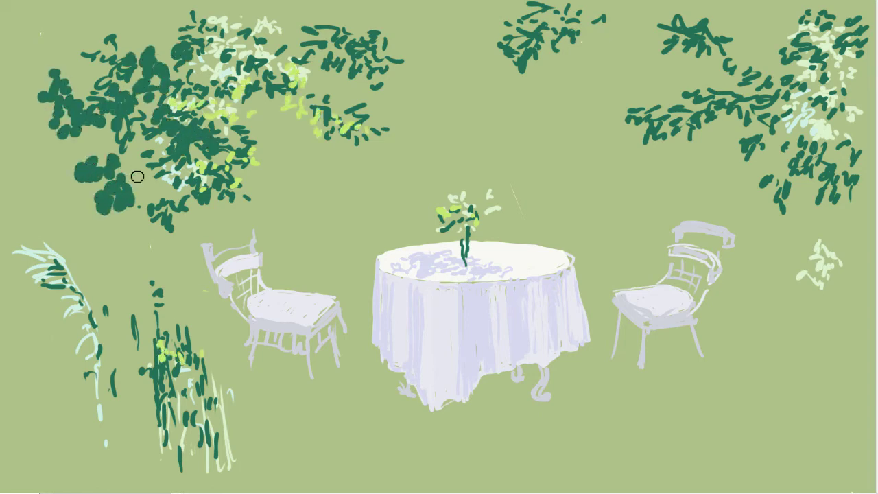
{"action": "left_click_drag", "start_coordinate": [761, 110], "coordinate": [803, 158]}
{"action": "mouse_move", "coordinate": [810, 103]}
{"action": "left_mouse_down"}
{"action": "mouse_move", "coordinate": [833, 105]}
{"action": "mouse_move", "coordinate": [851, 76]}
{"action": "left_mouse_up"}
{"action": "left_click_drag", "start_coordinate": [823, 14], "coordinate": [856, 30]}
{"action": "left_click_drag", "start_coordinate": [768, 55], "coordinate": [724, 86]}
{"action": "mouse_move", "coordinate": [539, 34]}
{"action": "left_mouse_down"}
{"action": "mouse_move", "coordinate": [576, 7]}
{"action": "mouse_move", "coordinate": [611, 38]}
{"action": "left_mouse_up"}
{"action": "mouse_move", "coordinate": [250, 65]}
{"action": "left_mouse_down"}
{"action": "mouse_move", "coordinate": [292, 55]}
{"action": "mouse_move", "coordinate": [309, 26]}
{"action": "left_mouse_up"}
Step: Deepen the lower-left grasses with dark strokes and begin an olive bush there
{"action": "left_click_drag", "start_coordinate": [247, 27], "coordinate": [213, 7]}
{"action": "left_click_drag", "start_coordinate": [635, 127], "coordinate": [656, 137]}
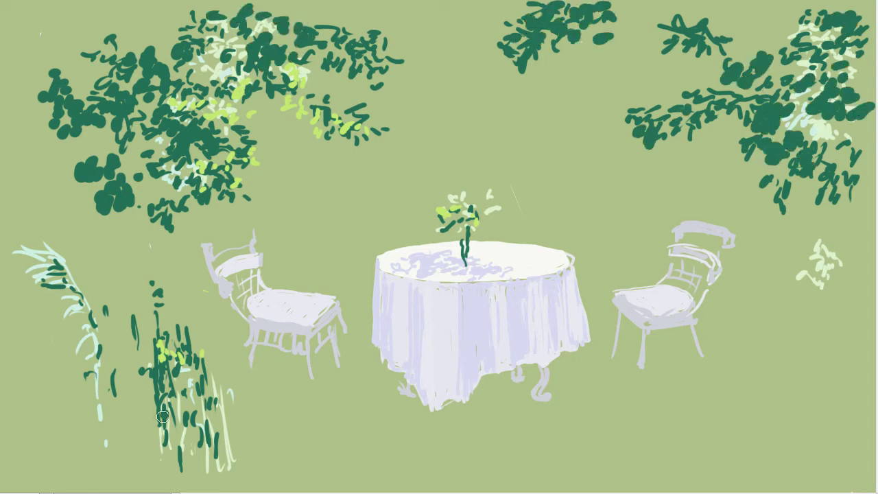
{"action": "left_click_drag", "start_coordinate": [140, 429], "coordinate": [192, 463]}
{"action": "mouse_move", "coordinate": [171, 446]}
{"action": "left_mouse_down"}
{"action": "mouse_move", "coordinate": [244, 474]}
{"action": "mouse_move", "coordinate": [180, 360]}
{"action": "left_mouse_up"}
{"action": "mouse_move", "coordinate": [233, 411]}
{"action": "left_mouse_down"}
{"action": "mouse_move", "coordinate": [272, 394]}
{"action": "mouse_move", "coordinate": [268, 412]}
{"action": "left_mouse_up"}
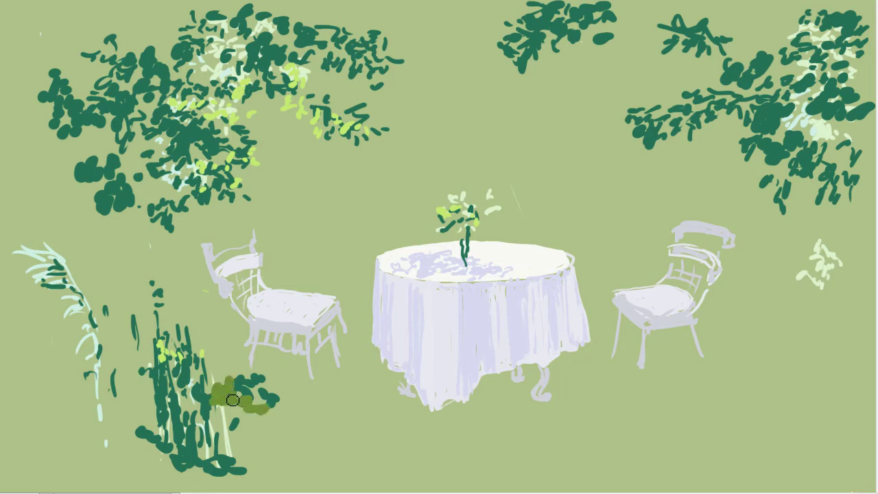
Step: Paint the olive lower-left bush and ground strokes along the bottom toward the table
{"action": "left_click_drag", "start_coordinate": [190, 360], "coordinate": [194, 456]}
{"action": "left_click_drag", "start_coordinate": [230, 453], "coordinate": [274, 460]}
{"action": "mouse_move", "coordinate": [217, 433]}
{"action": "left_mouse_down"}
{"action": "mouse_move", "coordinate": [302, 436]}
{"action": "mouse_move", "coordinate": [117, 470]}
{"action": "left_mouse_up"}
{"action": "left_click_drag", "start_coordinate": [206, 473], "coordinate": [302, 483]}
{"action": "mouse_move", "coordinate": [408, 429]}
{"action": "left_mouse_down"}
{"action": "mouse_move", "coordinate": [483, 422]}
{"action": "mouse_move", "coordinate": [340, 443]}
{"action": "left_mouse_up"}
{"action": "left_click_drag", "start_coordinate": [377, 418], "coordinate": [302, 412]}
{"action": "mouse_move", "coordinate": [302, 391]}
{"action": "left_mouse_down"}
{"action": "mouse_move", "coordinate": [250, 384]}
{"action": "mouse_move", "coordinate": [92, 443]}
{"action": "left_mouse_up"}
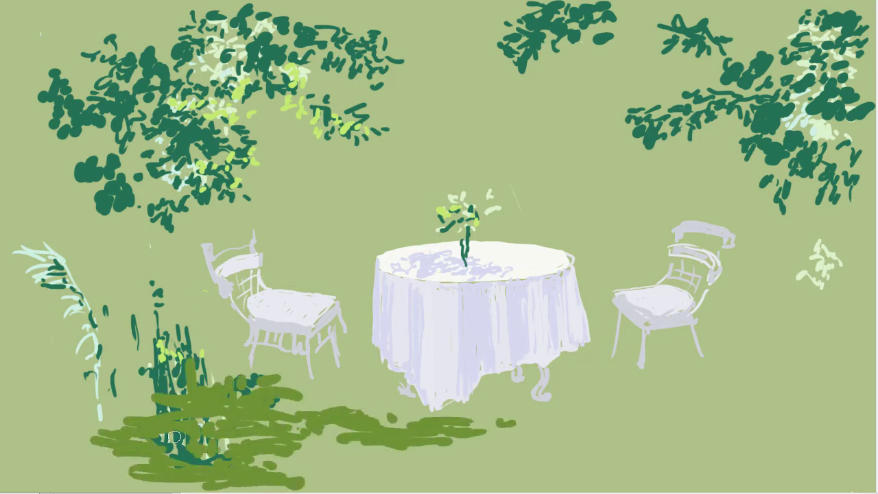
Step: Add more olive bush strokes at lower left and olive dabs into both trees
{"action": "left_click_drag", "start_coordinate": [158, 443], "coordinate": [226, 422]}
{"action": "left_click_drag", "start_coordinate": [96, 352], "coordinate": [134, 354]}
{"action": "left_click_drag", "start_coordinate": [147, 351], "coordinate": [178, 352]}
{"action": "left_click_drag", "start_coordinate": [150, 192], "coordinate": [137, 82]}
{"action": "left_click_drag", "start_coordinate": [182, 79], "coordinate": [180, 51]}
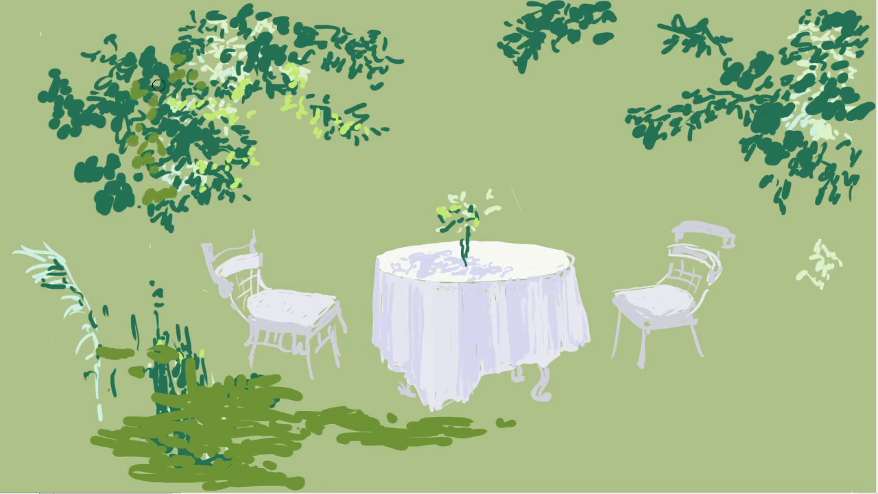
{"action": "left_click_drag", "start_coordinate": [744, 134], "coordinate": [776, 145]}
{"action": "mouse_move", "coordinate": [618, 403]}
{"action": "left_mouse_down"}
{"action": "mouse_move", "coordinate": [712, 403]}
{"action": "mouse_move", "coordinate": [679, 394]}
{"action": "left_mouse_up"}
Step: Paint olive ground and a tall stem at the lower right
{"action": "left_click_drag", "start_coordinate": [721, 420], "coordinate": [659, 415]}
{"action": "left_click_drag", "start_coordinate": [762, 381], "coordinate": [762, 477]}
{"action": "left_click_drag", "start_coordinate": [782, 446], "coordinate": [875, 426]}
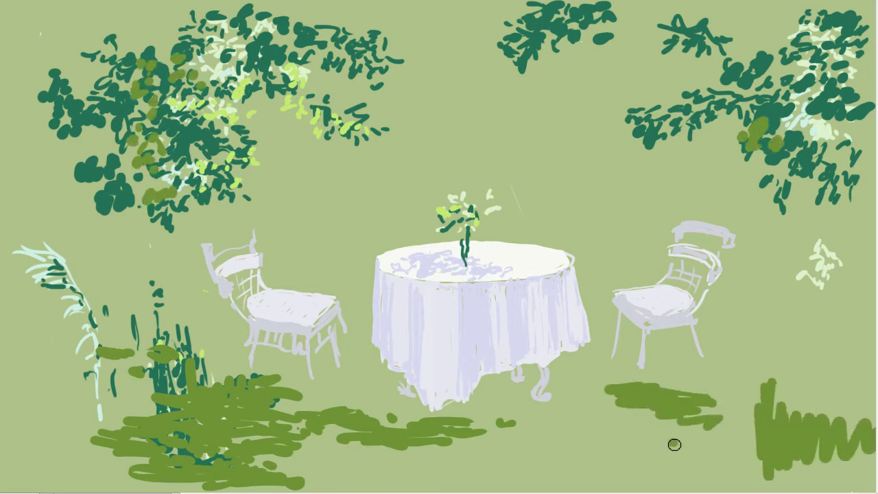
{"action": "left_click_drag", "start_coordinate": [720, 439], "coordinate": [669, 443]}
{"action": "left_click_drag", "start_coordinate": [828, 261], "coordinate": [845, 353]}
Step: Paint tall olive stems forming the reedy right-hand shrub
{"action": "left_click_drag", "start_coordinate": [851, 247], "coordinate": [847, 370]}
{"action": "left_click_drag", "start_coordinate": [789, 254], "coordinate": [838, 412]}
{"action": "left_click_drag", "start_coordinate": [861, 343], "coordinate": [865, 460]}
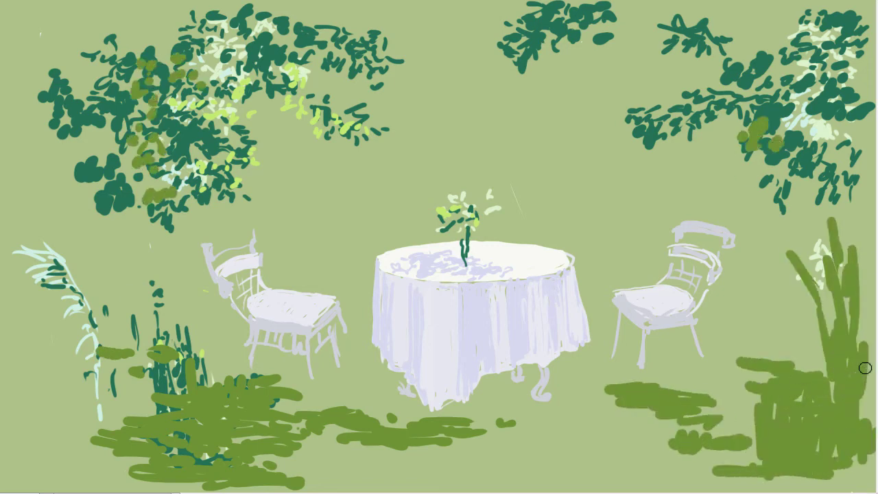
{"action": "mouse_move", "coordinate": [721, 343]}
{"action": "left_mouse_down"}
{"action": "mouse_move", "coordinate": [748, 411]}
{"action": "mouse_move", "coordinate": [652, 357]}
{"action": "left_mouse_up"}
{"action": "left_click_drag", "start_coordinate": [617, 378], "coordinate": [742, 394]}
Step: Fill the ground at both lower corners and below the table with olive grass
{"action": "left_click_drag", "start_coordinate": [721, 428], "coordinate": [569, 433]}
{"action": "left_click_drag", "start_coordinate": [727, 409], "coordinate": [755, 455]}
{"action": "left_click_drag", "start_coordinate": [686, 453], "coordinate": [713, 472]}
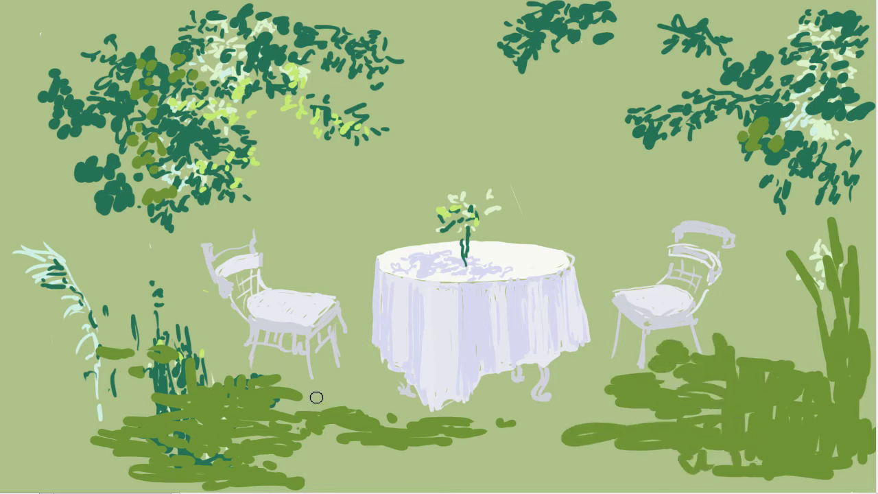
{"action": "left_click_drag", "start_coordinate": [316, 385], "coordinate": [275, 412]}
{"action": "mouse_move", "coordinate": [336, 426]}
{"action": "left_mouse_down"}
{"action": "mouse_move", "coordinate": [371, 466]}
{"action": "mouse_move", "coordinate": [216, 462]}
{"action": "left_mouse_up"}
{"action": "mouse_move", "coordinate": [357, 473]}
{"action": "left_mouse_down"}
{"action": "mouse_move", "coordinate": [447, 414]}
{"action": "mouse_move", "coordinate": [541, 457]}
{"action": "mouse_move", "coordinate": [676, 461]}
{"action": "left_mouse_up"}
{"action": "left_click_drag", "start_coordinate": [576, 426], "coordinate": [606, 391]}
Step: Dab light yellow-green highlights over the grass, left tree foliage and table sprig
{"action": "left_click_drag", "start_coordinate": [210, 412], "coordinate": [258, 466]}
{"action": "left_click_drag", "start_coordinate": [130, 442], "coordinate": [275, 471]}
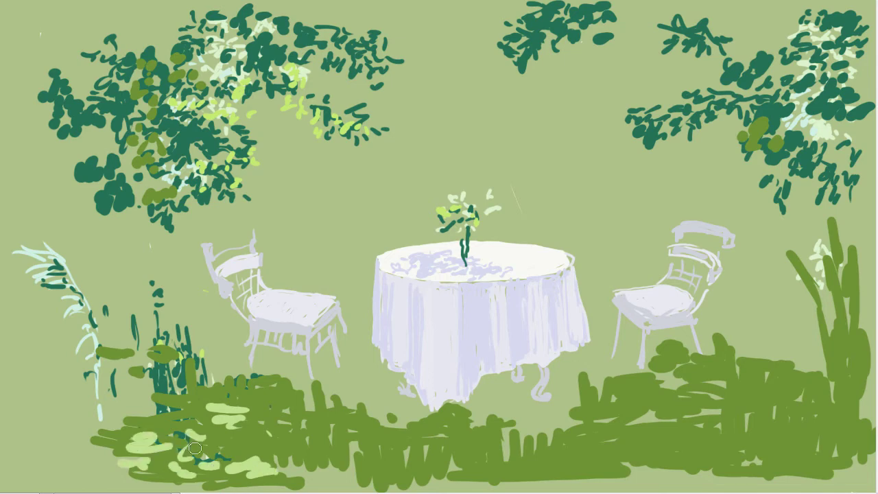
{"action": "left_click_drag", "start_coordinate": [152, 157], "coordinate": [199, 180]}
{"action": "left_click_drag", "start_coordinate": [449, 213], "coordinate": [470, 227]}
{"action": "mouse_move", "coordinate": [489, 449]}
{"action": "left_mouse_down"}
{"action": "mouse_move", "coordinate": [515, 439]}
{"action": "mouse_move", "coordinate": [446, 476]}
{"action": "mouse_move", "coordinate": [353, 443]}
{"action": "left_mouse_up"}
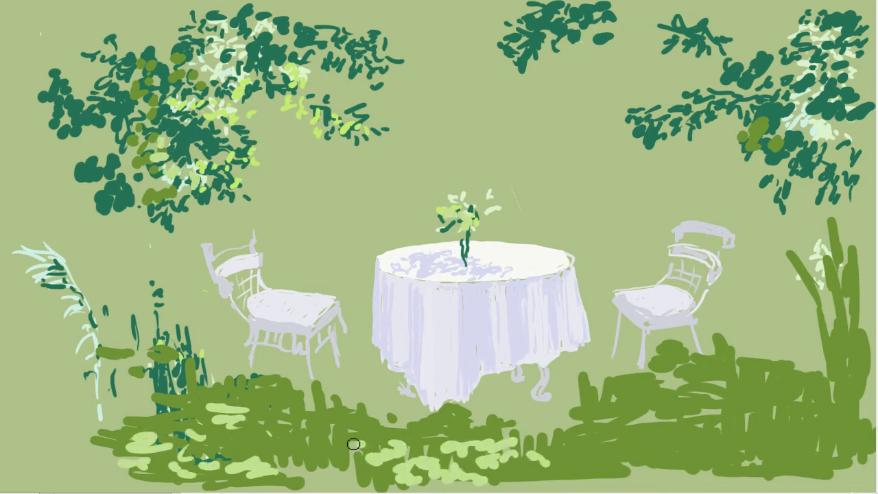
{"action": "left_click_drag", "start_coordinate": [588, 433], "coordinate": [638, 453]}
{"action": "left_click_drag", "start_coordinate": [617, 411], "coordinate": [707, 436]}
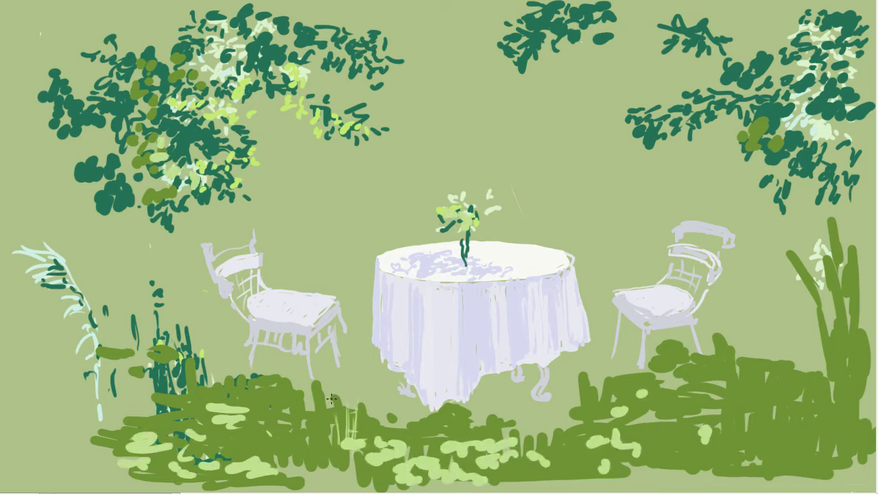
Step: Paint dark olive grass blades and leaf dabs into the lower-left vegetation
{"action": "mouse_move", "coordinate": [152, 438]}
{"action": "left_mouse_down"}
{"action": "mouse_move", "coordinate": [185, 430]}
{"action": "mouse_move", "coordinate": [173, 371]}
{"action": "left_mouse_up"}
{"action": "mouse_move", "coordinate": [231, 453]}
{"action": "left_mouse_down"}
{"action": "mouse_move", "coordinate": [260, 436]}
{"action": "mouse_move", "coordinate": [249, 381]}
{"action": "left_mouse_up"}
{"action": "left_click_drag", "start_coordinate": [97, 431], "coordinate": [96, 376]}
{"action": "left_click_drag", "start_coordinate": [112, 410], "coordinate": [115, 442]}
{"action": "mouse_move", "coordinate": [85, 365]}
{"action": "left_mouse_down"}
{"action": "mouse_move", "coordinate": [113, 351]}
{"action": "mouse_move", "coordinate": [97, 301]}
{"action": "left_mouse_up"}
{"action": "left_click_drag", "start_coordinate": [86, 388], "coordinate": [104, 473]}
{"action": "left_click_drag", "start_coordinate": [129, 370], "coordinate": [139, 433]}
{"action": "left_click_drag", "start_coordinate": [117, 398], "coordinate": [154, 391]}
{"action": "left_click_drag", "start_coordinate": [126, 447], "coordinate": [165, 474]}
Step: Add dark olive grass blades to the left and right side bushes
{"action": "left_click_drag", "start_coordinate": [172, 361], "coordinate": [150, 374]}
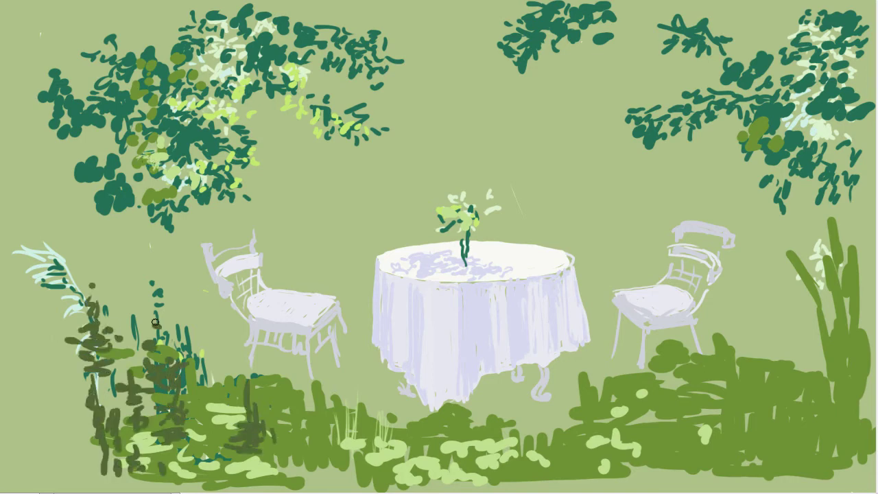
{"action": "left_click_drag", "start_coordinate": [153, 327], "coordinate": [152, 285]}
{"action": "left_click_drag", "start_coordinate": [803, 371], "coordinate": [848, 357]}
{"action": "left_click_drag", "start_coordinate": [837, 316], "coordinate": [833, 458]}
{"action": "left_click_drag", "start_coordinate": [869, 332], "coordinate": [857, 371]}
{"action": "left_click_drag", "start_coordinate": [771, 343], "coordinate": [780, 464]}
Step: Build a darker green leafy bush over the right-side reeds
{"action": "left_click_drag", "start_coordinate": [767, 428], "coordinate": [796, 454]}
{"action": "mouse_move", "coordinate": [763, 382]}
{"action": "left_mouse_down"}
{"action": "mouse_move", "coordinate": [764, 405]}
{"action": "mouse_move", "coordinate": [771, 336]}
{"action": "left_mouse_up"}
{"action": "left_click_drag", "start_coordinate": [821, 365], "coordinate": [822, 248]}
{"action": "left_click_drag", "start_coordinate": [820, 317], "coordinate": [797, 358]}
{"action": "left_click_drag", "start_coordinate": [711, 398], "coordinate": [731, 395]}
{"action": "mouse_move", "coordinate": [761, 333]}
{"action": "left_mouse_down"}
{"action": "mouse_move", "coordinate": [738, 365]}
{"action": "mouse_move", "coordinate": [775, 283]}
{"action": "mouse_move", "coordinate": [810, 316]}
{"action": "left_mouse_up"}
{"action": "left_click_drag", "start_coordinate": [821, 269], "coordinate": [793, 282]}
{"action": "mouse_move", "coordinate": [823, 237]}
{"action": "left_mouse_down"}
{"action": "mouse_move", "coordinate": [793, 236]}
{"action": "mouse_move", "coordinate": [832, 218]}
{"action": "left_mouse_up"}
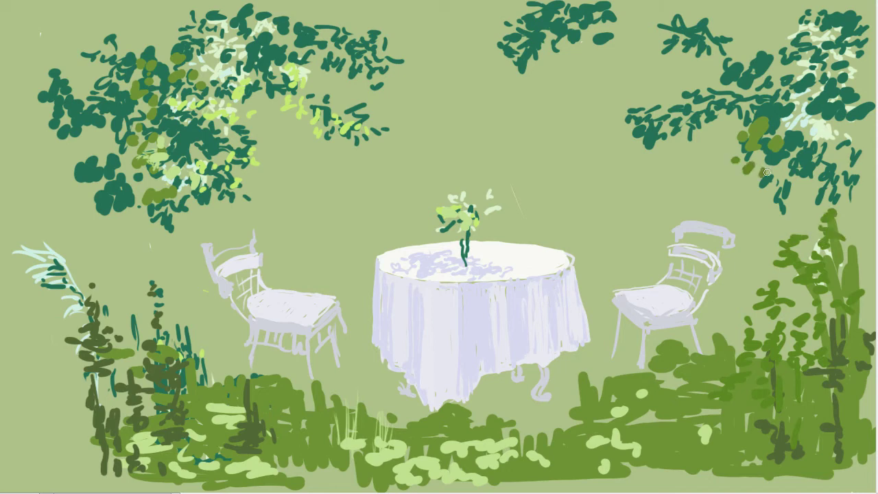
Step: Extend olive leaves up the right tree and across its upper branches
{"action": "left_click_drag", "start_coordinate": [748, 168], "coordinate": [805, 180]}
{"action": "left_click_drag", "start_coordinate": [826, 135], "coordinate": [864, 234]}
{"action": "left_click_drag", "start_coordinate": [813, 206], "coordinate": [836, 206]}
{"action": "mouse_move", "coordinate": [751, 158]}
{"action": "left_mouse_down"}
{"action": "mouse_move", "coordinate": [713, 134]}
{"action": "mouse_move", "coordinate": [694, 145]}
{"action": "left_mouse_up"}
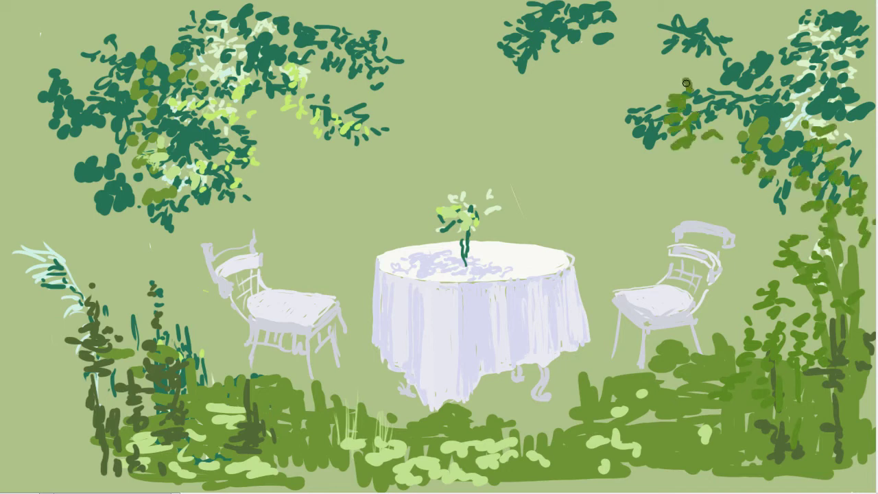
{"action": "left_click_drag", "start_coordinate": [639, 116], "coordinate": [585, 131]}
{"action": "left_click_drag", "start_coordinate": [666, 45], "coordinate": [632, 53]}
{"action": "left_click_drag", "start_coordinate": [652, 23], "coordinate": [682, 58]}
{"action": "mouse_move", "coordinate": [732, 309]}
{"action": "left_mouse_down"}
{"action": "mouse_move", "coordinate": [733, 343]}
{"action": "mouse_move", "coordinate": [726, 338]}
{"action": "left_mouse_up"}
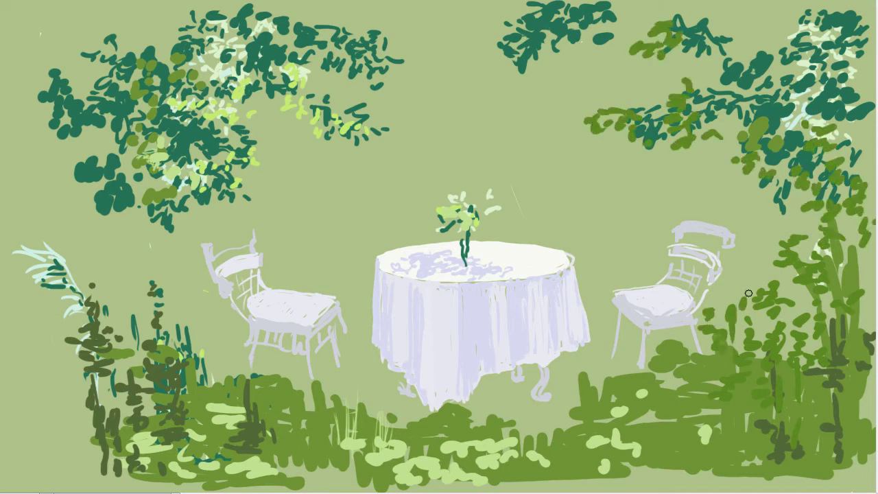
Step: Dab green leaves across the right-side reeds
{"action": "left_click_drag", "start_coordinate": [739, 254], "coordinate": [762, 276]}
{"action": "left_click_drag", "start_coordinate": [751, 313], "coordinate": [775, 332]}
{"action": "left_click_drag", "start_coordinate": [788, 276], "coordinate": [807, 313]}
{"action": "left_click_drag", "start_coordinate": [853, 291], "coordinate": [876, 333]}
Step: Add green leaves and reed strokes to the left-side plants
{"action": "left_click_drag", "start_coordinate": [164, 341], "coordinate": [129, 315]}
{"action": "left_click_drag", "start_coordinate": [126, 281], "coordinate": [136, 312]}
{"action": "left_click_drag", "start_coordinate": [42, 233], "coordinate": [52, 251]}
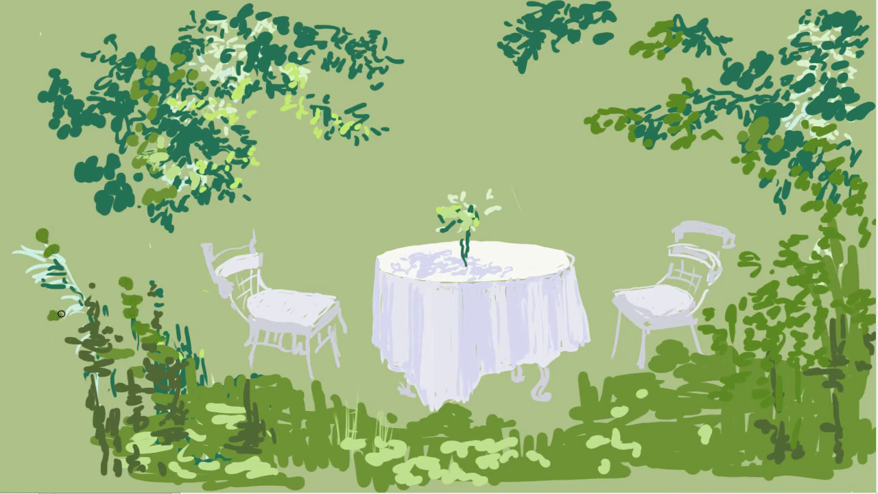
{"action": "left_click_drag", "start_coordinate": [61, 363], "coordinate": [59, 439]}
{"action": "left_click_drag", "start_coordinate": [50, 453], "coordinate": [117, 474]}
{"action": "left_click_drag", "start_coordinate": [76, 381], "coordinate": [96, 457]}
{"action": "left_click_drag", "start_coordinate": [31, 336], "coordinate": [57, 440]}
Step: Paint green bush strokes across the lower middle and dark grass near the table base
{"action": "mouse_move", "coordinate": [199, 337]}
{"action": "left_mouse_down"}
{"action": "mouse_move", "coordinate": [203, 398]}
{"action": "mouse_move", "coordinate": [205, 344]}
{"action": "left_mouse_up"}
{"action": "left_click_drag", "start_coordinate": [217, 348], "coordinate": [220, 419]}
{"action": "left_click_drag", "start_coordinate": [275, 360], "coordinate": [298, 397]}
{"action": "mouse_move", "coordinate": [350, 346]}
{"action": "left_mouse_down"}
{"action": "mouse_move", "coordinate": [332, 389]}
{"action": "mouse_move", "coordinate": [372, 366]}
{"action": "mouse_move", "coordinate": [389, 425]}
{"action": "mouse_move", "coordinate": [440, 419]}
{"action": "left_mouse_up"}
{"action": "mouse_move", "coordinate": [362, 432]}
{"action": "left_mouse_down"}
{"action": "mouse_move", "coordinate": [311, 453]}
{"action": "mouse_move", "coordinate": [371, 489]}
{"action": "left_mouse_up"}
{"action": "left_click_drag", "start_coordinate": [205, 203], "coordinate": [212, 214]}
Step: Spread dark-green leaves over the left tree and dab grey-green foliage near the table base
{"action": "left_click_drag", "start_coordinate": [239, 165], "coordinate": [265, 177]}
{"action": "left_click_drag", "start_coordinate": [206, 62], "coordinate": [241, 105]}
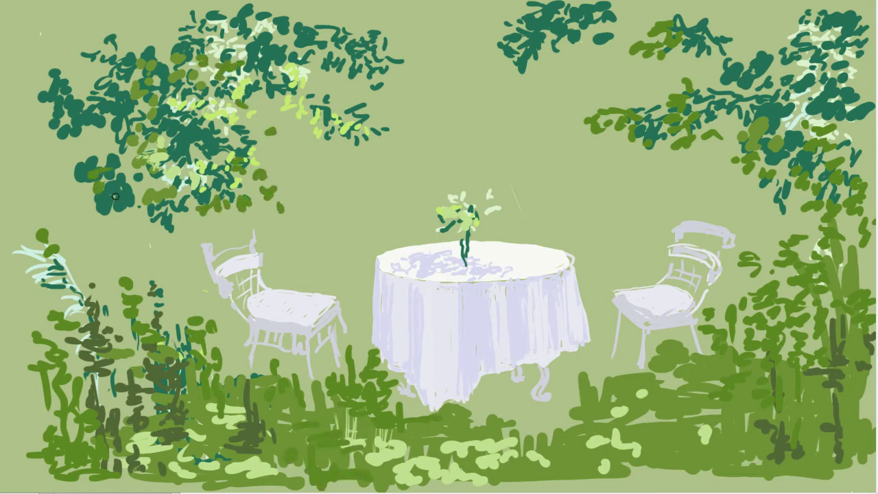
{"action": "left_click_drag", "start_coordinate": [99, 179], "coordinate": [147, 206]}
{"action": "mouse_move", "coordinate": [309, 206]}
{"action": "left_mouse_down"}
{"action": "mouse_move", "coordinate": [347, 230]}
{"action": "mouse_move", "coordinate": [265, 158]}
{"action": "left_mouse_up"}
{"action": "mouse_move", "coordinate": [240, 99]}
{"action": "left_mouse_down"}
{"action": "mouse_move", "coordinate": [298, 124]}
{"action": "mouse_move", "coordinate": [319, 151]}
{"action": "left_mouse_up"}
{"action": "left_click_drag", "start_coordinate": [332, 134], "coordinate": [384, 165]}
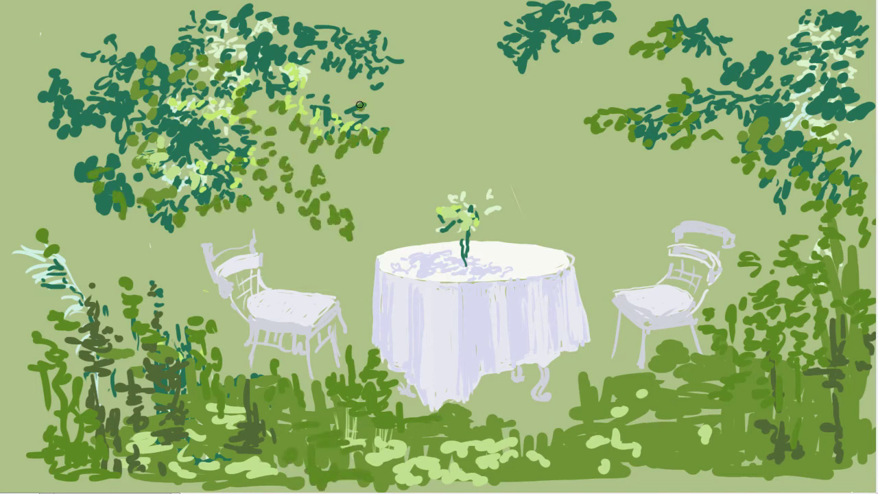
{"action": "left_click_drag", "start_coordinate": [377, 107], "coordinate": [379, 130]}
{"action": "left_click_drag", "start_coordinate": [322, 108], "coordinate": [326, 118]}
{"action": "mouse_move", "coordinate": [358, 364]}
{"action": "left_mouse_down"}
{"action": "mouse_move", "coordinate": [359, 378]}
{"action": "mouse_move", "coordinate": [337, 384]}
{"action": "left_mouse_up"}
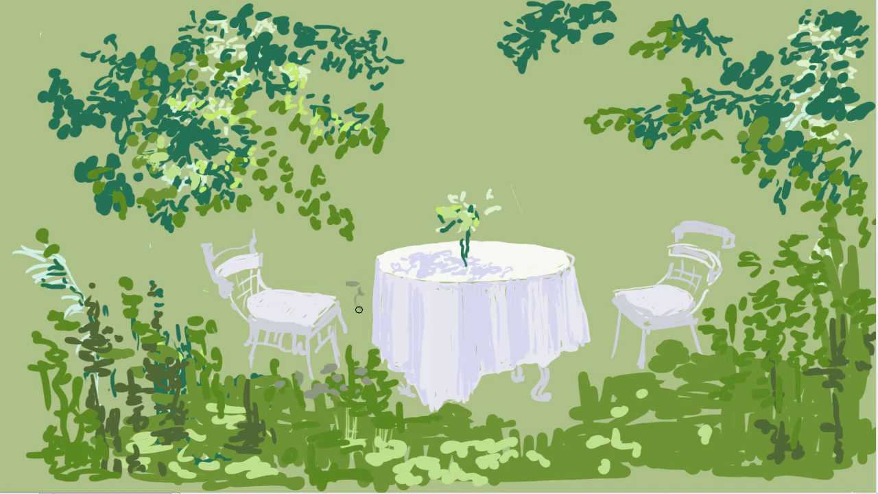
Step: Dab grey-green foliage between the left chair and table and in the grass beside it
{"action": "left_click_drag", "start_coordinate": [361, 322], "coordinate": [362, 348]}
{"action": "left_click_drag", "start_coordinate": [317, 274], "coordinate": [340, 264]}
{"action": "left_click_drag", "start_coordinate": [274, 247], "coordinate": [297, 250]}
{"action": "mouse_move", "coordinate": [196, 333]}
{"action": "left_mouse_down"}
{"action": "mouse_move", "coordinate": [217, 335]}
{"action": "mouse_move", "coordinate": [226, 406]}
{"action": "left_mouse_up"}
{"action": "left_click_drag", "start_coordinate": [266, 376], "coordinate": [268, 416]}
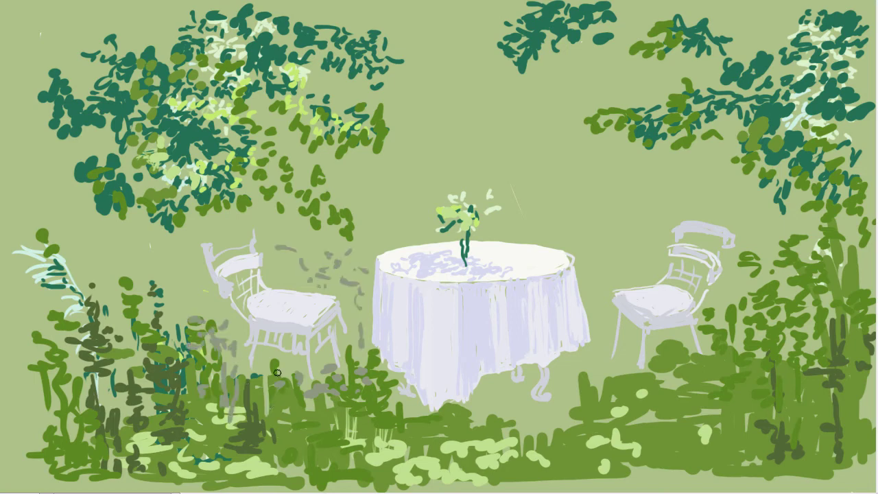
Step: Paint light grass blades left of the table and in the lower-left grass
{"action": "left_click_drag", "start_coordinate": [360, 408], "coordinate": [355, 362]}
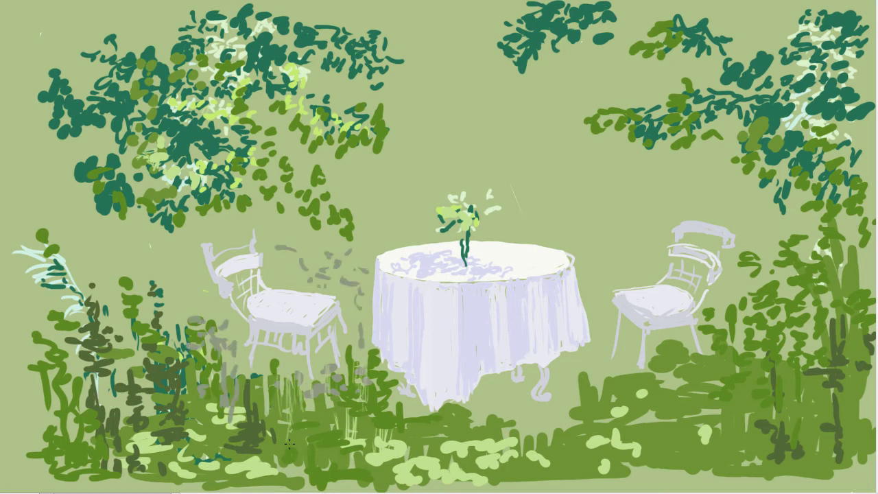
{"action": "left_click_drag", "start_coordinate": [307, 463], "coordinate": [305, 424]}
{"action": "left_click_drag", "start_coordinate": [295, 454], "coordinate": [302, 408]}
{"action": "left_click_drag", "start_coordinate": [283, 469], "coordinate": [275, 438]}
{"action": "left_click_drag", "start_coordinate": [252, 483], "coordinate": [251, 386]}
{"action": "left_click_drag", "start_coordinate": [210, 443], "coordinate": [206, 382]}
{"action": "left_click_drag", "start_coordinate": [228, 464], "coordinate": [227, 423]}
{"action": "left_click_drag", "start_coordinate": [215, 445], "coordinate": [214, 413]}
{"action": "left_click_drag", "start_coordinate": [233, 439], "coordinate": [240, 423]}
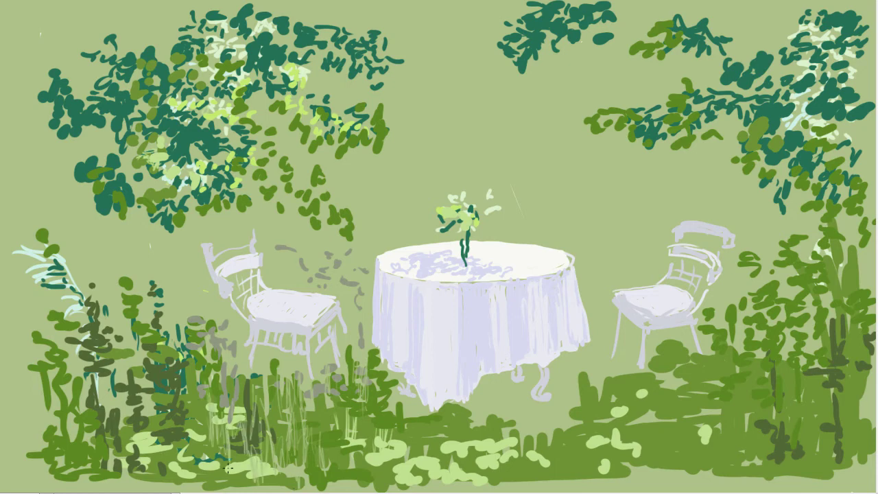
Step: Add pale grass blades across the lower-left and lower-right foreground near the bushes
{"action": "mouse_move", "coordinate": [85, 477]}
{"action": "left_mouse_down"}
{"action": "mouse_move", "coordinate": [58, 439]}
{"action": "mouse_move", "coordinate": [77, 377]}
{"action": "left_mouse_up"}
{"action": "mouse_move", "coordinate": [192, 432]}
{"action": "left_mouse_down"}
{"action": "mouse_move", "coordinate": [191, 391]}
{"action": "mouse_move", "coordinate": [186, 483]}
{"action": "left_mouse_up"}
{"action": "mouse_move", "coordinate": [221, 451]}
{"action": "left_mouse_down"}
{"action": "mouse_move", "coordinate": [227, 481]}
{"action": "mouse_move", "coordinate": [244, 443]}
{"action": "left_mouse_up"}
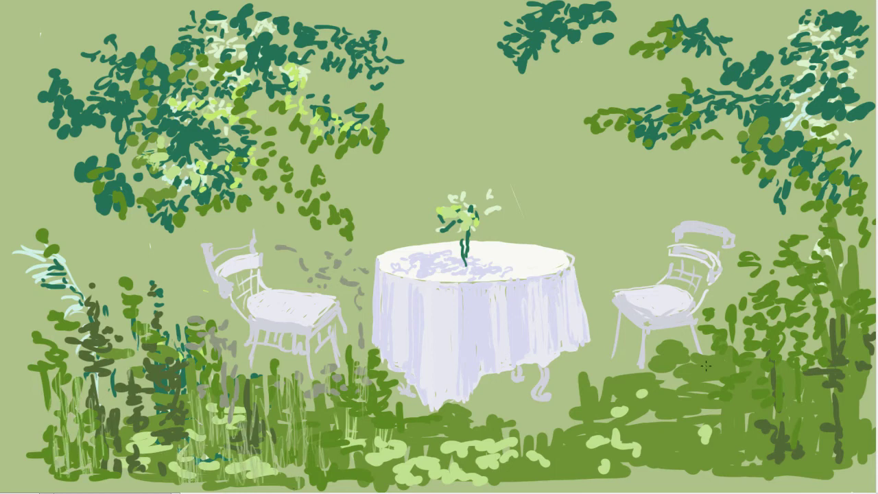
{"action": "left_click_drag", "start_coordinate": [686, 470], "coordinate": [696, 395]}
{"action": "left_click_drag", "start_coordinate": [652, 450], "coordinate": [656, 379]}
{"action": "mouse_move", "coordinate": [645, 467]}
{"action": "left_mouse_down"}
{"action": "mouse_move", "coordinate": [625, 399]}
{"action": "mouse_move", "coordinate": [631, 374]}
{"action": "left_mouse_up"}
{"action": "left_click_drag", "start_coordinate": [621, 405], "coordinate": [624, 376]}
{"action": "mouse_move", "coordinate": [601, 418]}
{"action": "left_mouse_down"}
{"action": "mouse_move", "coordinate": [605, 389]}
{"action": "mouse_move", "coordinate": [587, 376]}
{"action": "left_mouse_up"}
{"action": "left_click_drag", "start_coordinate": [586, 372], "coordinate": [580, 421]}
Step: Paint dark green grass strokes beneath the tablecloth
{"action": "mouse_move", "coordinate": [394, 439]}
{"action": "left_mouse_down"}
{"action": "mouse_move", "coordinate": [397, 411]}
{"action": "mouse_move", "coordinate": [410, 404]}
{"action": "left_mouse_up"}
{"action": "mouse_move", "coordinate": [476, 426]}
{"action": "left_mouse_down"}
{"action": "mouse_move", "coordinate": [474, 384]}
{"action": "mouse_move", "coordinate": [491, 377]}
{"action": "mouse_move", "coordinate": [476, 426]}
{"action": "mouse_move", "coordinate": [481, 402]}
{"action": "left_mouse_up"}
{"action": "left_click_drag", "start_coordinate": [392, 415], "coordinate": [391, 387]}
{"action": "left_click_drag", "start_coordinate": [405, 417], "coordinate": [410, 387]}
{"action": "left_click_drag", "start_coordinate": [424, 420], "coordinate": [423, 399]}
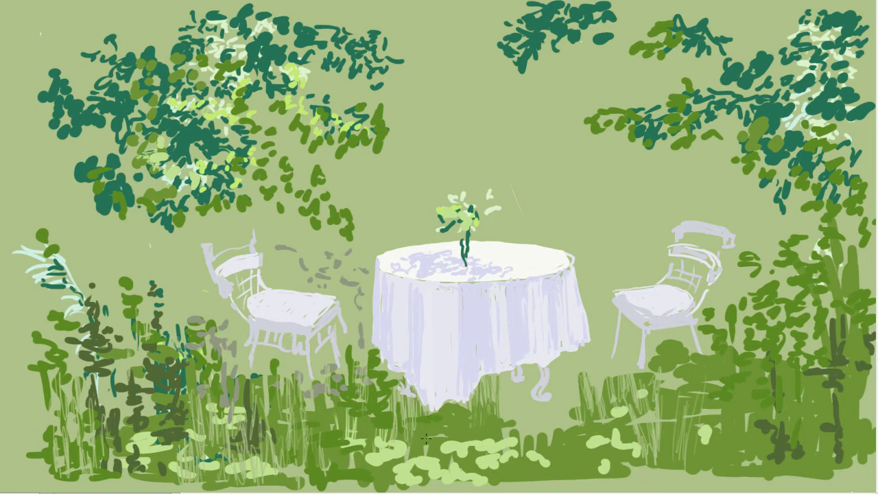
Step: Paint tall grass between the left chair and tablecloth, plus faint grass by the chair leg
{"action": "mouse_move", "coordinate": [367, 296]}
{"action": "left_mouse_down"}
{"action": "mouse_move", "coordinate": [365, 240]}
{"action": "mouse_move", "coordinate": [376, 234]}
{"action": "left_mouse_up"}
{"action": "mouse_move", "coordinate": [350, 353]}
{"action": "left_mouse_down"}
{"action": "mouse_move", "coordinate": [354, 286]}
{"action": "mouse_move", "coordinate": [305, 256]}
{"action": "left_mouse_up"}
{"action": "left_click_drag", "start_coordinate": [346, 281], "coordinate": [346, 257]}
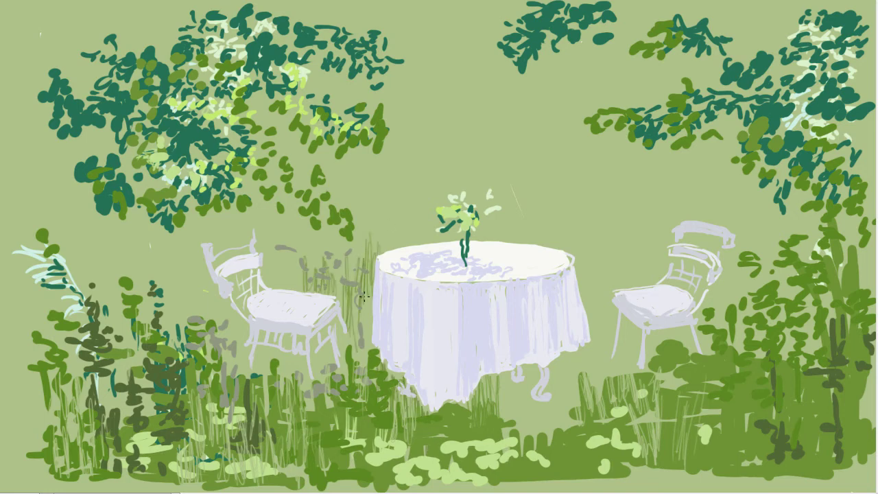
{"action": "mouse_move", "coordinate": [360, 363]}
{"action": "left_mouse_down"}
{"action": "mouse_move", "coordinate": [368, 288]}
{"action": "mouse_move", "coordinate": [361, 349]}
{"action": "left_mouse_up"}
{"action": "mouse_move", "coordinate": [317, 382]}
{"action": "left_mouse_down"}
{"action": "mouse_move", "coordinate": [325, 346]}
{"action": "mouse_move", "coordinate": [291, 333]}
{"action": "left_mouse_up"}
Step: Paint dark grass around and behind the left chair's legs and under the table
{"action": "left_click_drag", "start_coordinate": [273, 361], "coordinate": [271, 335]}
{"action": "left_click_drag", "start_coordinate": [265, 376], "coordinate": [261, 331]}
{"action": "left_click_drag", "start_coordinate": [278, 374], "coordinate": [277, 350]}
{"action": "left_click_drag", "start_coordinate": [274, 275], "coordinate": [273, 244]}
{"action": "mouse_move", "coordinate": [268, 291]}
{"action": "left_mouse_down"}
{"action": "mouse_move", "coordinate": [273, 210]}
{"action": "mouse_move", "coordinate": [292, 251]}
{"action": "left_mouse_up"}
{"action": "left_click_drag", "start_coordinate": [305, 293], "coordinate": [306, 254]}
{"action": "left_click_drag", "start_coordinate": [501, 420], "coordinate": [499, 388]}
{"action": "mouse_move", "coordinate": [508, 438]}
{"action": "left_mouse_down"}
{"action": "mouse_move", "coordinate": [507, 397]}
{"action": "mouse_move", "coordinate": [525, 365]}
{"action": "left_mouse_up"}
Step: Paint dark grass under the table and thin weed stalks between the table and right chair
{"action": "left_click_drag", "start_coordinate": [552, 433], "coordinate": [549, 391]}
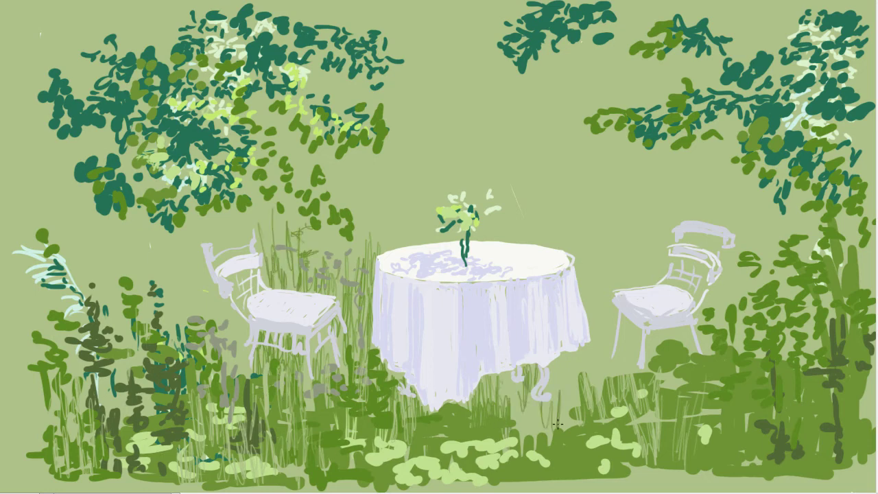
{"action": "left_click_drag", "start_coordinate": [519, 450], "coordinate": [518, 382]}
{"action": "mouse_move", "coordinate": [627, 289]}
{"action": "left_mouse_down"}
{"action": "mouse_move", "coordinate": [626, 259]}
{"action": "mouse_move", "coordinate": [645, 222]}
{"action": "left_mouse_up"}
{"action": "left_click_drag", "start_coordinate": [601, 263], "coordinate": [600, 229]}
{"action": "left_click_drag", "start_coordinate": [607, 302], "coordinate": [604, 257]}
{"action": "left_click_drag", "start_coordinate": [583, 272], "coordinate": [582, 200]}
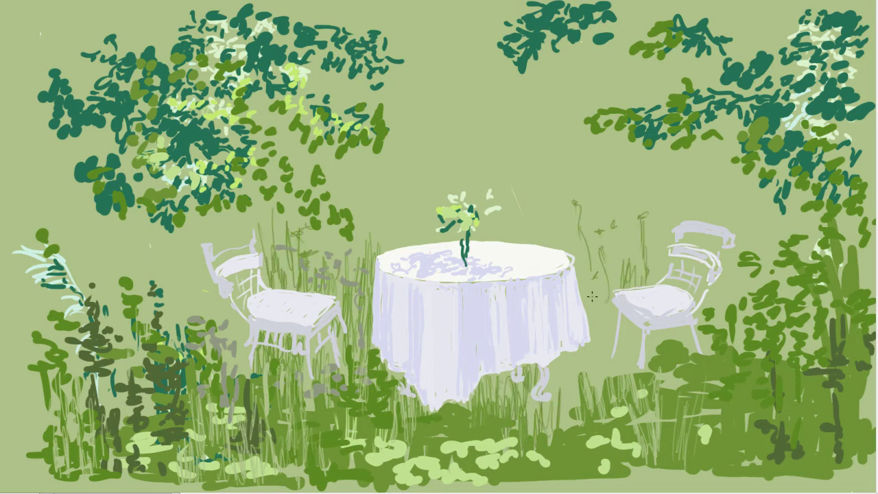
{"action": "left_click_drag", "start_coordinate": [590, 297], "coordinate": [589, 273]}
{"action": "left_click_drag", "start_coordinate": [576, 229], "coordinate": [555, 227]}
{"action": "mouse_move", "coordinate": [662, 267]}
{"action": "left_mouse_down"}
{"action": "mouse_move", "coordinate": [668, 206]}
{"action": "mouse_move", "coordinate": [660, 232]}
{"action": "left_mouse_up"}
{"action": "left_click_drag", "start_coordinate": [604, 364], "coordinate": [606, 278]}
{"action": "mouse_move", "coordinate": [621, 251]}
{"action": "left_mouse_down"}
{"action": "mouse_move", "coordinate": [625, 221]}
{"action": "mouse_move", "coordinate": [590, 182]}
{"action": "left_mouse_up"}
Step: Add thin grass around the right chair's legs and below the table's right leg
{"action": "left_click_drag", "start_coordinate": [657, 359], "coordinate": [659, 332]}
{"action": "mouse_move", "coordinate": [652, 373]}
{"action": "left_mouse_down"}
{"action": "mouse_move", "coordinate": [653, 342]}
{"action": "mouse_move", "coordinate": [634, 314]}
{"action": "left_mouse_up"}
{"action": "left_click_drag", "start_coordinate": [615, 377], "coordinate": [617, 346]}
{"action": "left_click_drag", "start_coordinate": [625, 375], "coordinate": [626, 342]}
{"action": "left_click_drag", "start_coordinate": [567, 402], "coordinate": [566, 371]}
{"action": "left_click_drag", "start_coordinate": [562, 433], "coordinate": [572, 352]}
{"action": "mouse_move", "coordinate": [553, 381]}
{"action": "left_mouse_down"}
{"action": "mouse_move", "coordinate": [556, 357]}
{"action": "mouse_move", "coordinate": [582, 346]}
{"action": "left_mouse_up"}
{"action": "left_click_drag", "start_coordinate": [563, 423], "coordinate": [547, 370]}
{"action": "left_click_drag", "start_coordinate": [546, 446], "coordinate": [543, 406]}
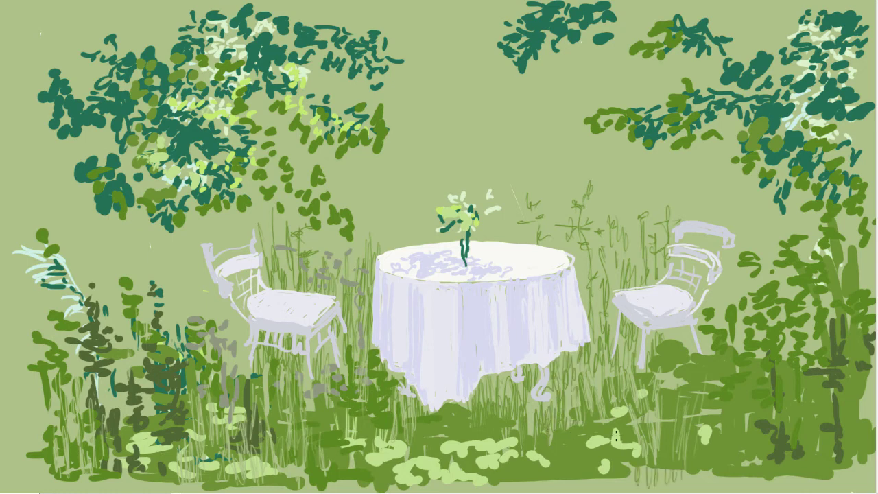
Step: Paint thin weed stems to the right of and above the right chair
{"action": "left_click_drag", "start_coordinate": [752, 317], "coordinate": [755, 278]}
{"action": "left_click_drag", "start_coordinate": [714, 309], "coordinate": [757, 198]}
{"action": "mouse_move", "coordinate": [725, 231]}
{"action": "left_mouse_down"}
{"action": "mouse_move", "coordinate": [722, 177]}
{"action": "mouse_move", "coordinate": [698, 155]}
{"action": "left_mouse_up"}
{"action": "left_click_drag", "start_coordinate": [637, 229], "coordinate": [632, 182]}
{"action": "left_click_drag", "start_coordinate": [613, 226], "coordinate": [610, 172]}
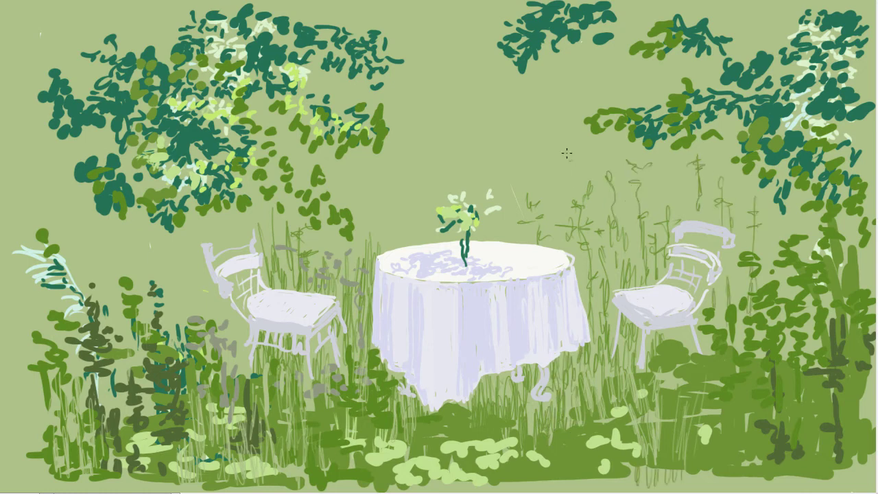
Step: Add thin grass stems to the left of the left chair
{"action": "left_click_drag", "start_coordinate": [565, 209], "coordinate": [568, 152]}
{"action": "mouse_move", "coordinate": [175, 328]}
{"action": "left_mouse_down"}
{"action": "mouse_move", "coordinate": [182, 261]}
{"action": "mouse_move", "coordinate": [200, 263]}
{"action": "left_mouse_up"}
{"action": "left_click_drag", "start_coordinate": [220, 327], "coordinate": [222, 304]}
{"action": "left_click_drag", "start_coordinate": [240, 365], "coordinate": [237, 314]}
{"action": "left_click_drag", "start_coordinate": [175, 349], "coordinate": [172, 291]}
{"action": "left_click_drag", "start_coordinate": [168, 277], "coordinate": [165, 260]}
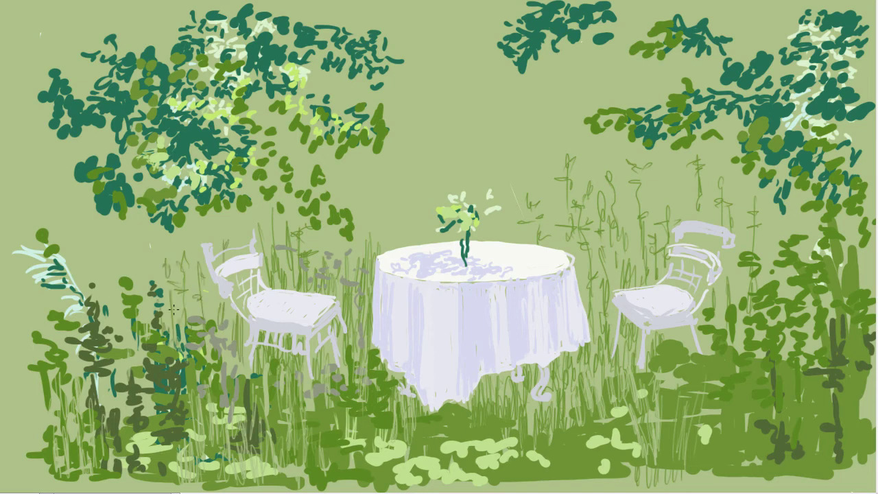
{"action": "left_click_drag", "start_coordinate": [182, 347], "coordinate": [182, 307]}
{"action": "left_click_drag", "start_coordinate": [175, 343], "coordinate": [175, 306]}
Step: Add thin grass stems rising behind the table and near the right chair
{"action": "left_click_drag", "start_coordinate": [415, 238], "coordinate": [410, 189]}
{"action": "left_click_drag", "start_coordinate": [364, 256], "coordinate": [368, 174]}
{"action": "left_click_drag", "start_coordinate": [382, 228], "coordinate": [382, 205]}
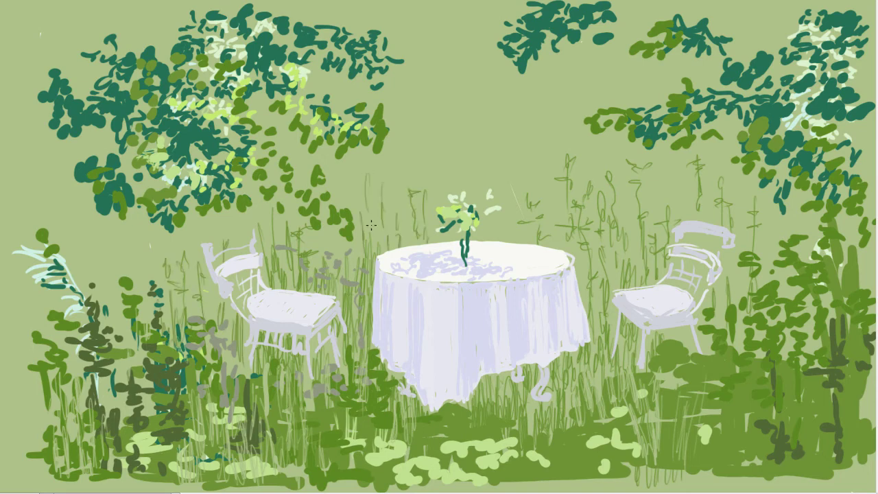
{"action": "left_click_drag", "start_coordinate": [329, 250], "coordinate": [330, 223]}
{"action": "left_click_drag", "start_coordinate": [556, 237], "coordinate": [550, 173]}
{"action": "left_click_drag", "start_coordinate": [517, 165], "coordinate": [516, 129]}
{"action": "left_click_drag", "start_coordinate": [664, 255], "coordinate": [663, 230]}
{"action": "left_click_drag", "start_coordinate": [639, 285], "coordinate": [636, 242]}
{"action": "left_click_drag", "start_coordinate": [618, 302], "coordinate": [616, 272]}
Step: Add thin grass stems behind the table bouquet and dab small white flowers around it
{"action": "left_click_drag", "start_coordinate": [588, 310], "coordinate": [592, 264]}
{"action": "left_click_drag", "start_coordinate": [397, 214], "coordinate": [401, 201]}
{"action": "left_click_drag", "start_coordinate": [417, 191], "coordinate": [415, 184]}
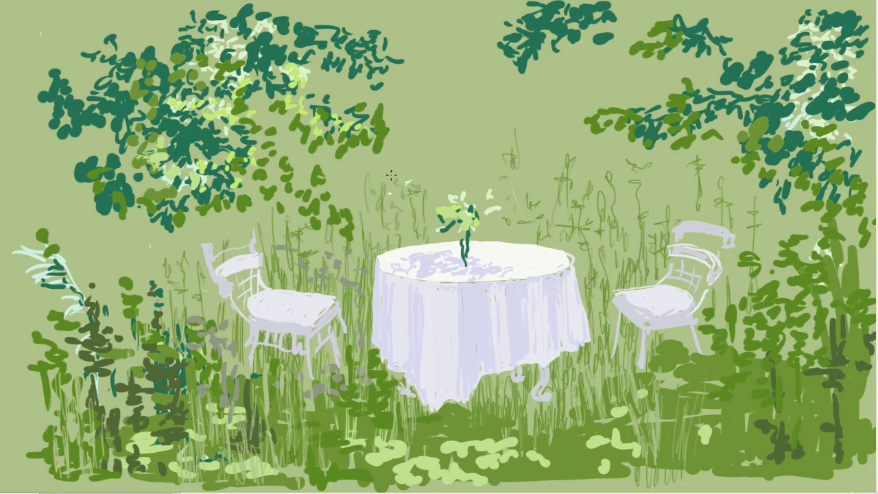
{"action": "left_click_drag", "start_coordinate": [477, 191], "coordinate": [483, 187]}
{"action": "left_click_drag", "start_coordinate": [484, 184], "coordinate": [489, 189]}
{"action": "left_click_drag", "start_coordinate": [451, 182], "coordinate": [456, 195]}
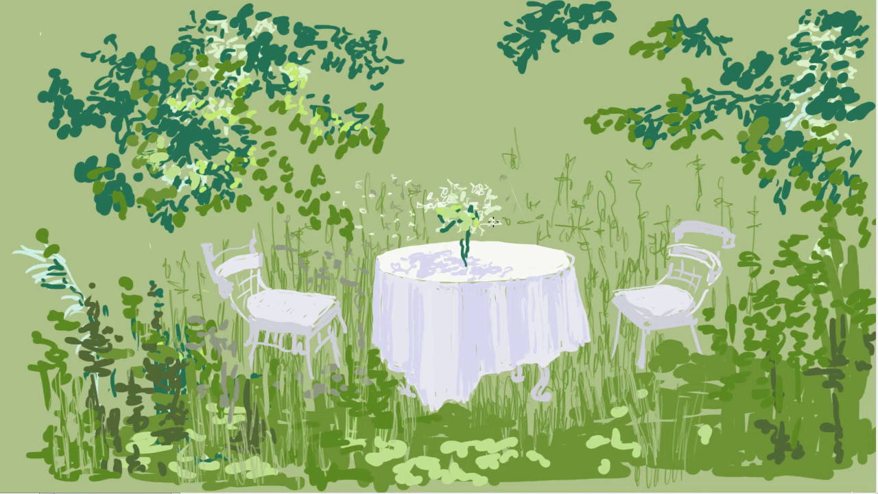
Step: Scatter small white wildflower specks up through the tall grass behind the table
{"action": "left_click_drag", "start_coordinate": [604, 215], "coordinate": [611, 213]}
{"action": "left_click_drag", "start_coordinate": [584, 200], "coordinate": [590, 198]}
{"action": "left_click_drag", "start_coordinate": [561, 188], "coordinate": [578, 185]}
{"action": "left_click_drag", "start_coordinate": [570, 170], "coordinate": [581, 168]}
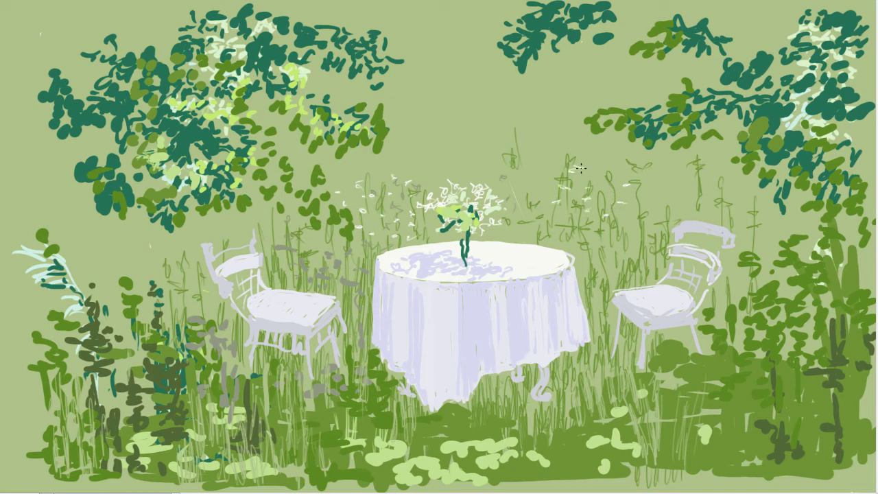